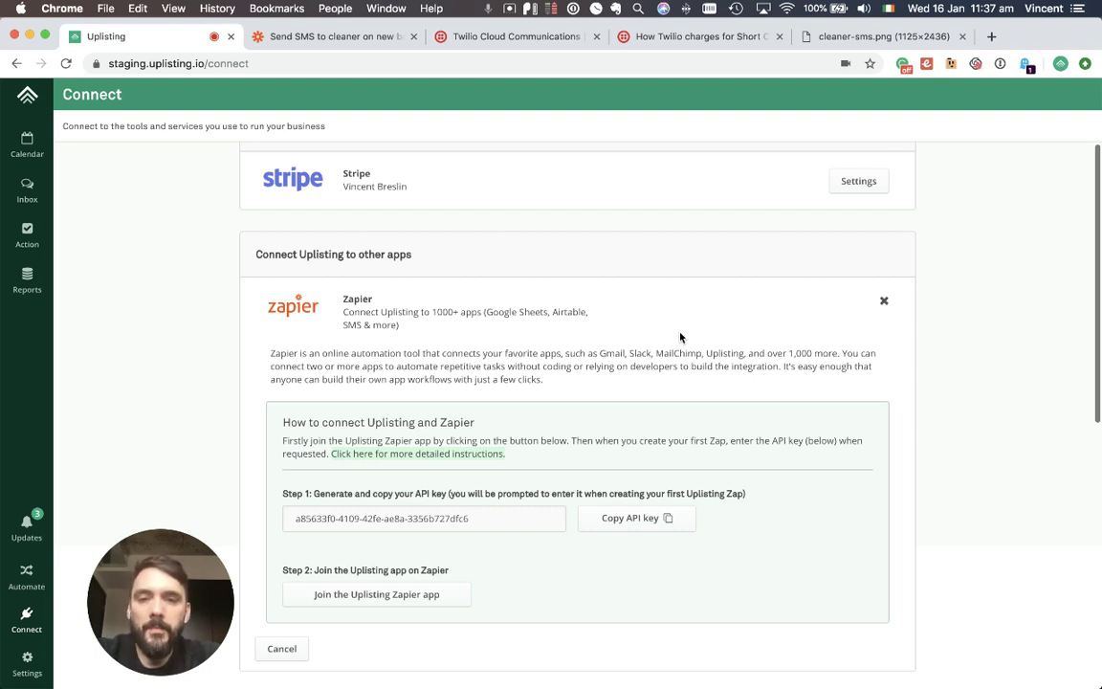
- Leave the Uplisting Connect page and bring up the 'Send SMS to cleaner on new booking' zap's trigger
{"action": "scroll", "coordinate": [680, 337], "scroll_direction": "down", "scroll_amount": 2}
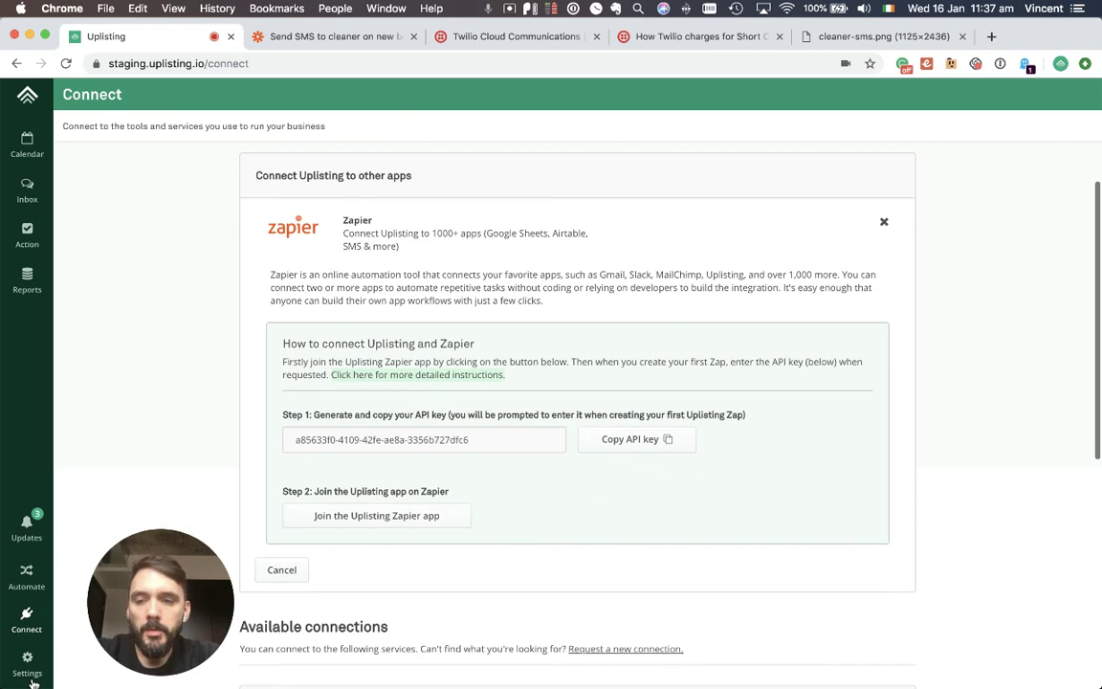
{"action": "left_click", "coordinate": [23, 629]}
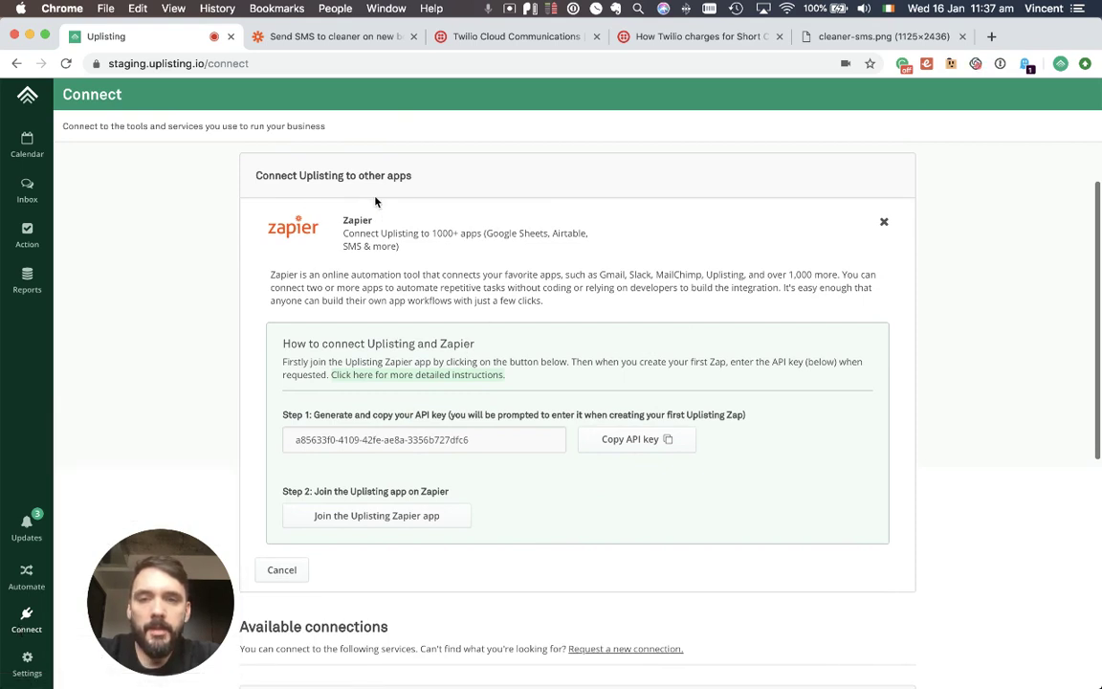
{"action": "double_click", "coordinate": [448, 450]}
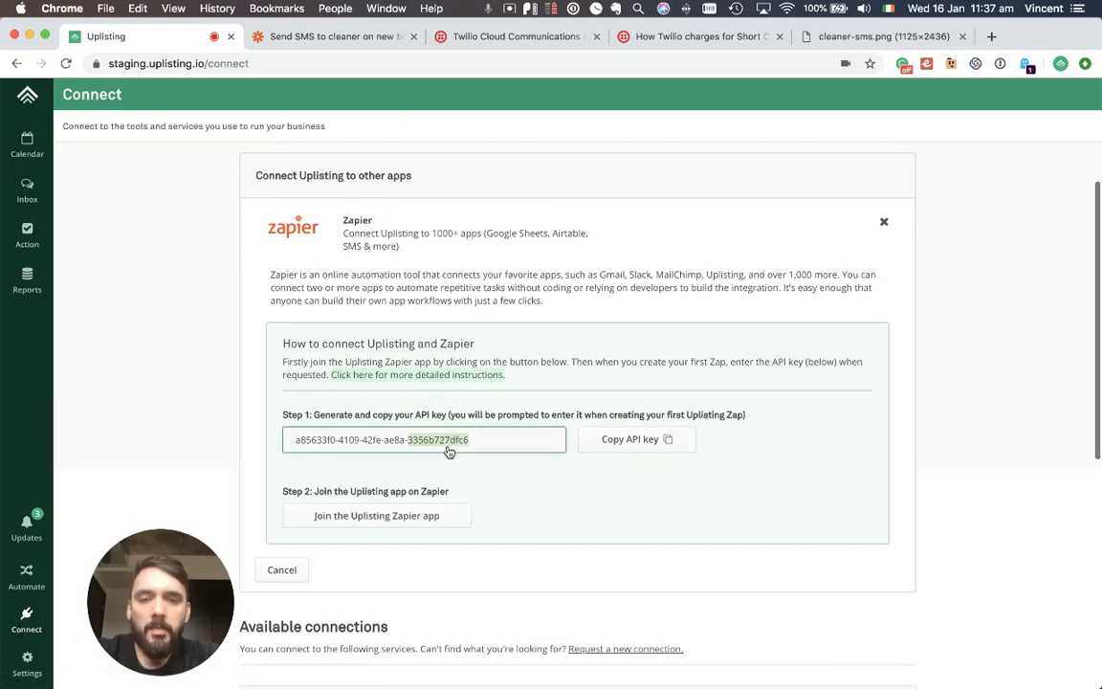
{"action": "left_click", "coordinate": [603, 484]}
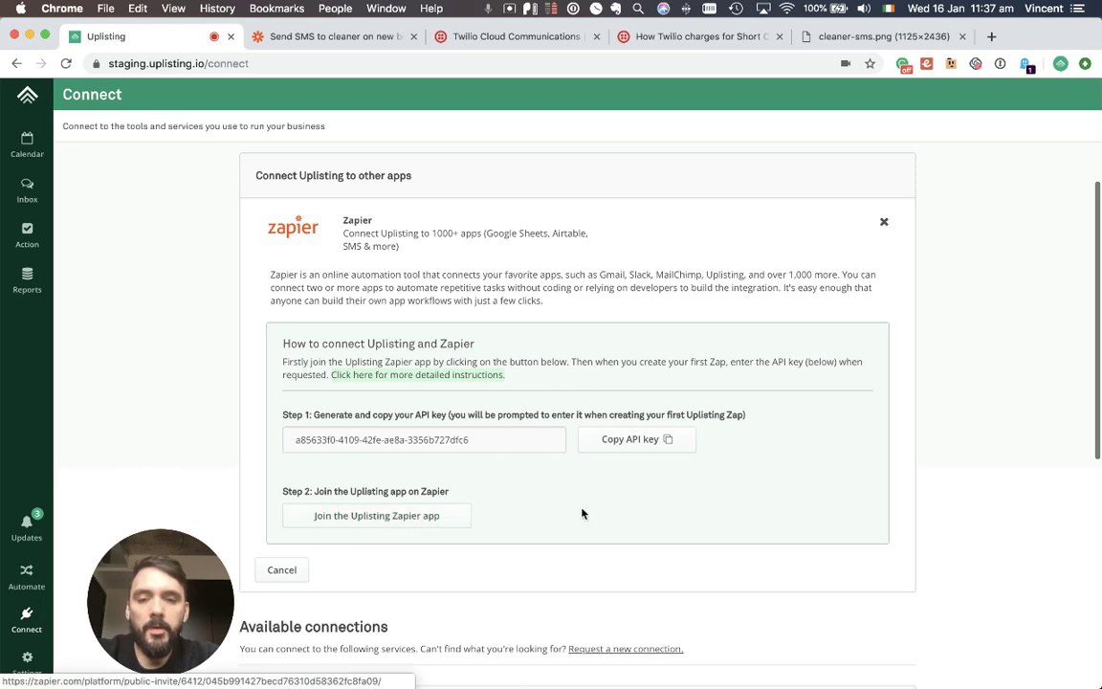
{"action": "left_click", "coordinate": [320, 37]}
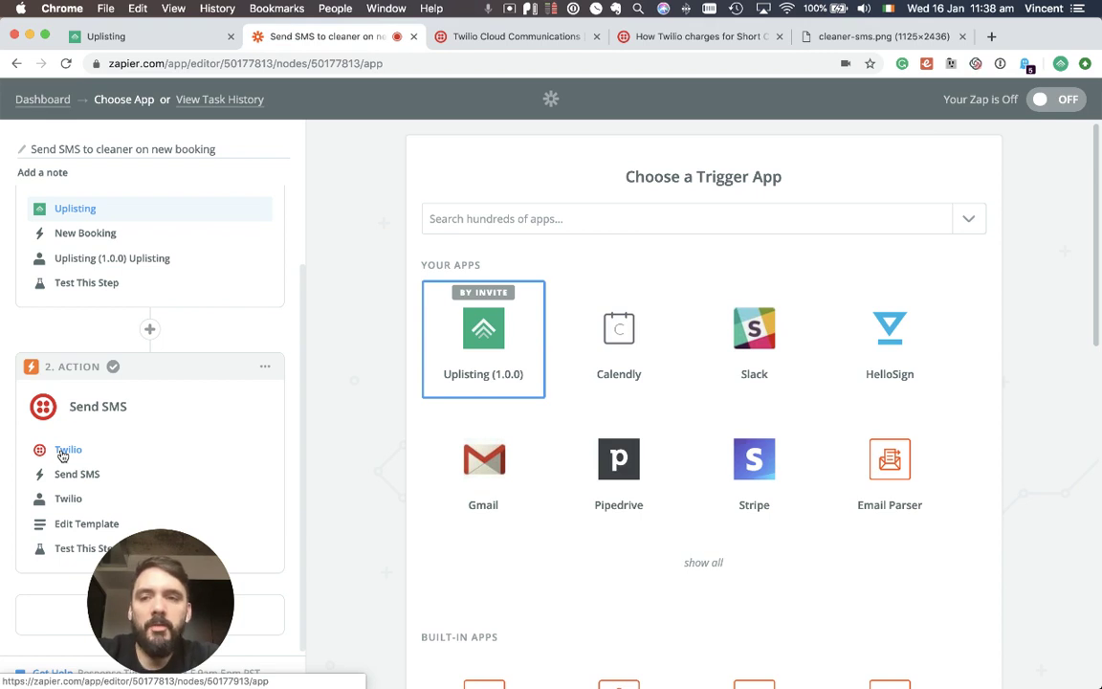
{"action": "scroll", "coordinate": [124, 218], "scroll_direction": "up", "scroll_amount": 2}
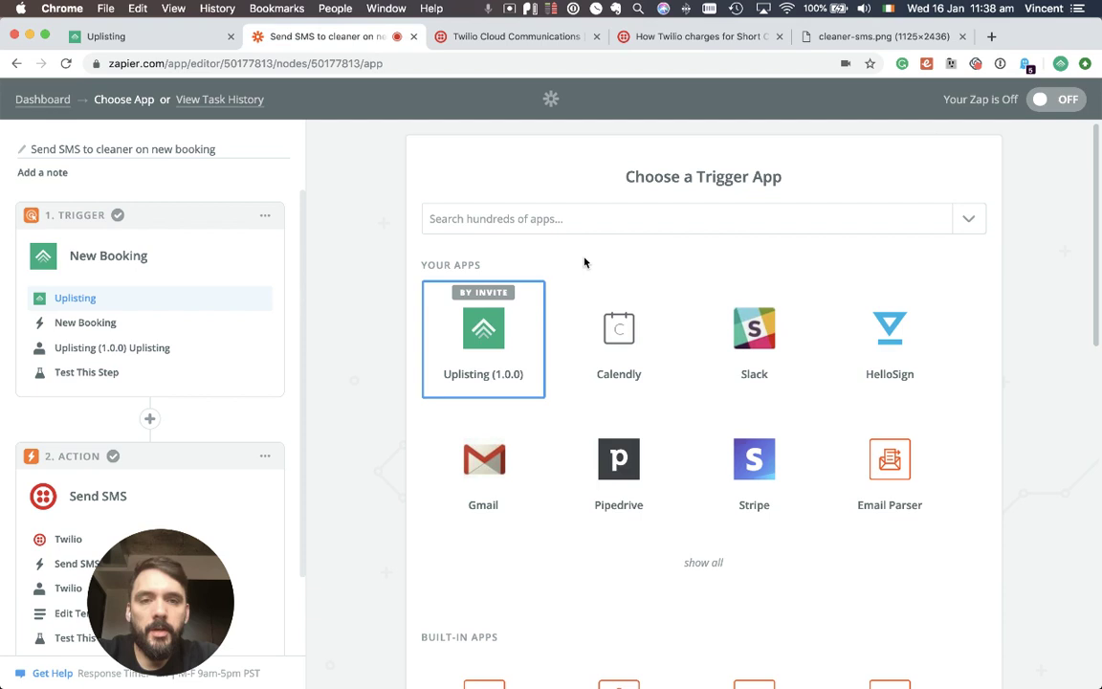
- Confirm New Booking as the Uplisting trigger event and keep the existing Uplisting (1.0.0) account
{"action": "left_click", "coordinate": [105, 323]}
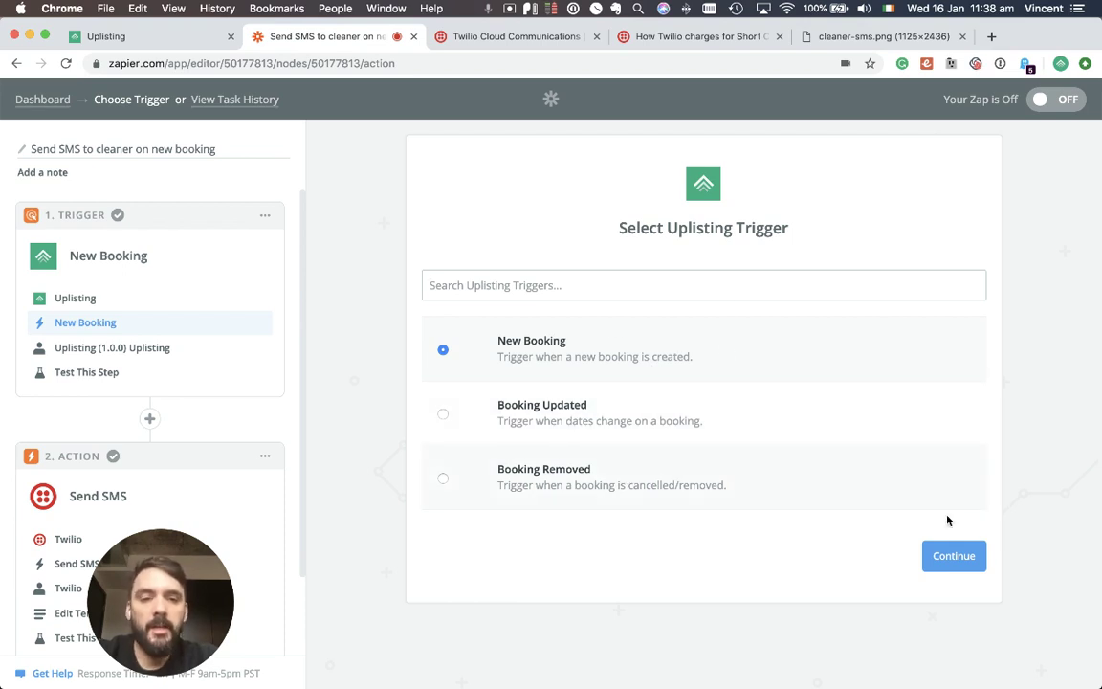
{"action": "left_click", "coordinate": [950, 555]}
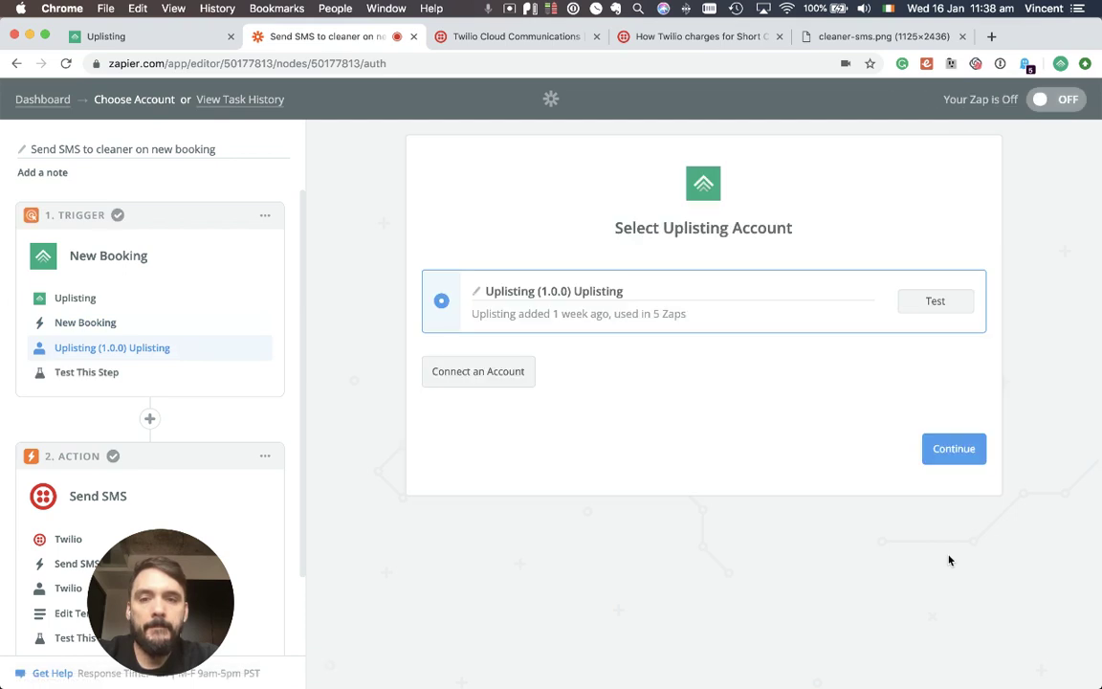
{"action": "left_click", "coordinate": [479, 371]}
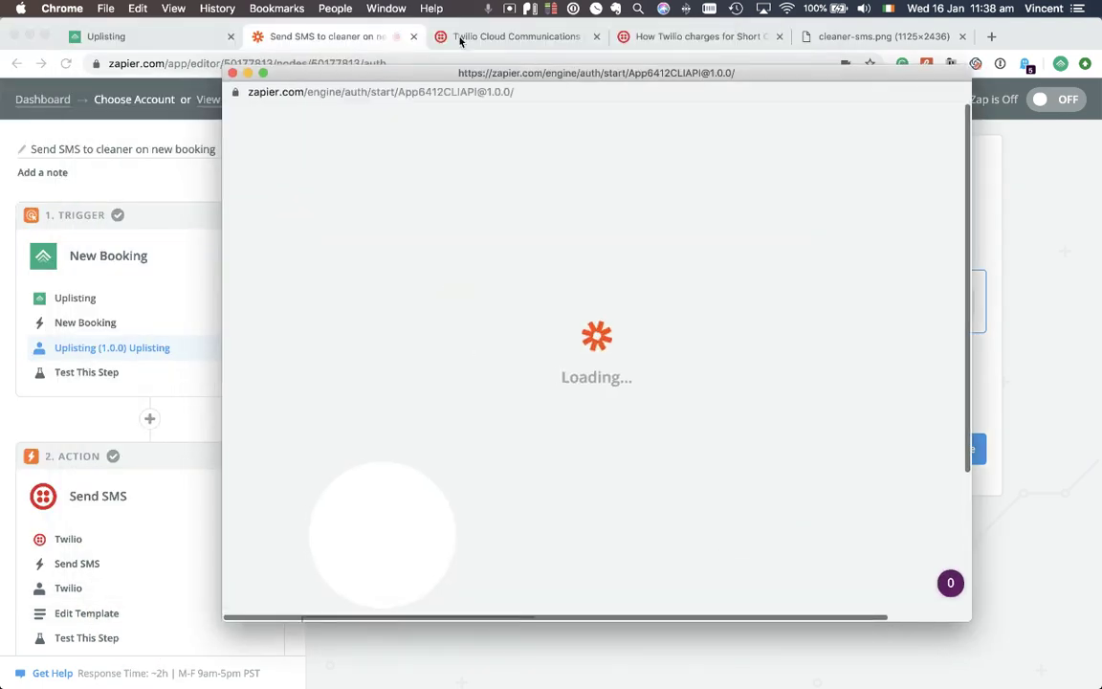
{"action": "key", "text": "super+w"}
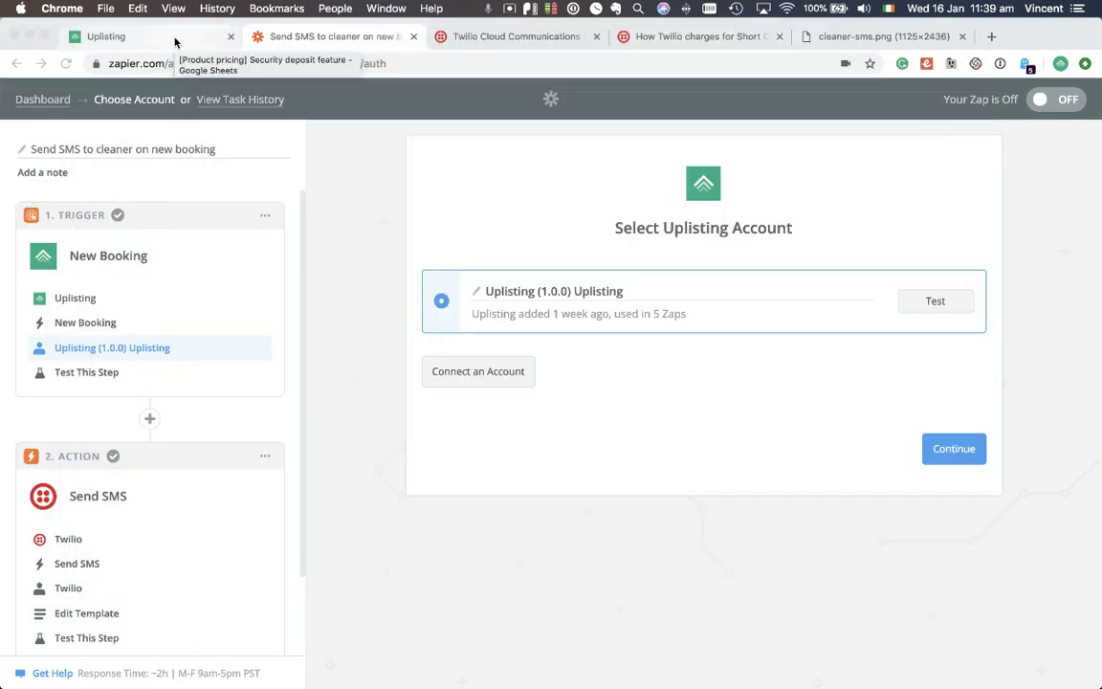
{"action": "key", "text": "ctrl+shift+Tab"}
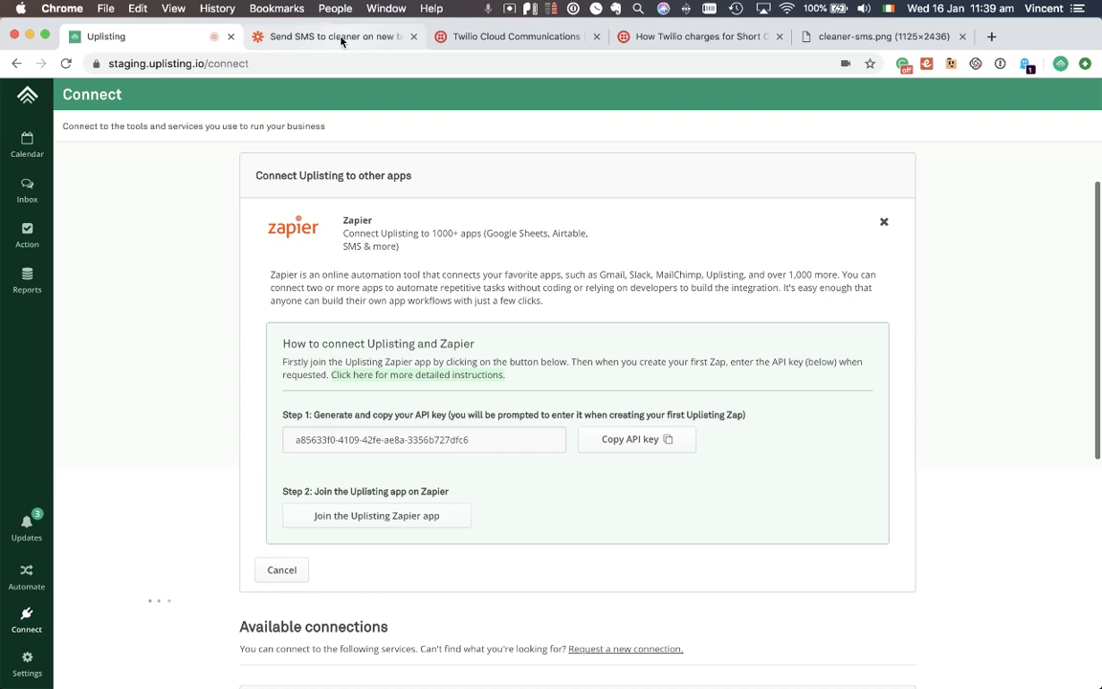
{"action": "left_click", "coordinate": [316, 37]}
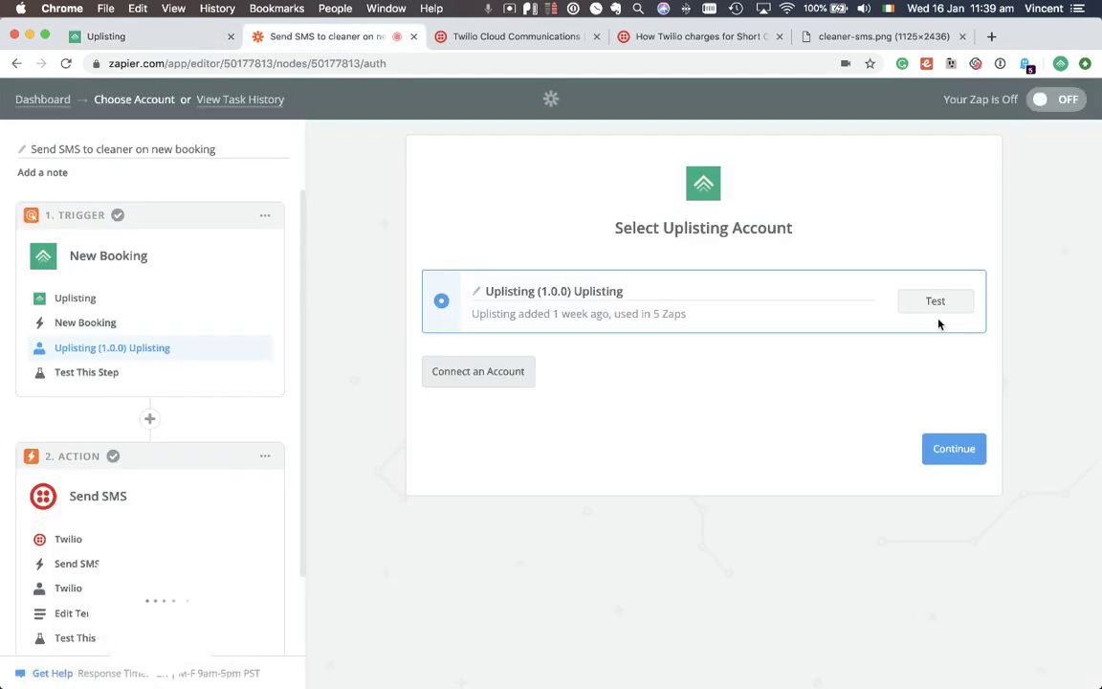
- Continue with the Uplisting account, review Booking A's fields, and accept it as the trigger sample
{"action": "left_click", "coordinate": [949, 449]}
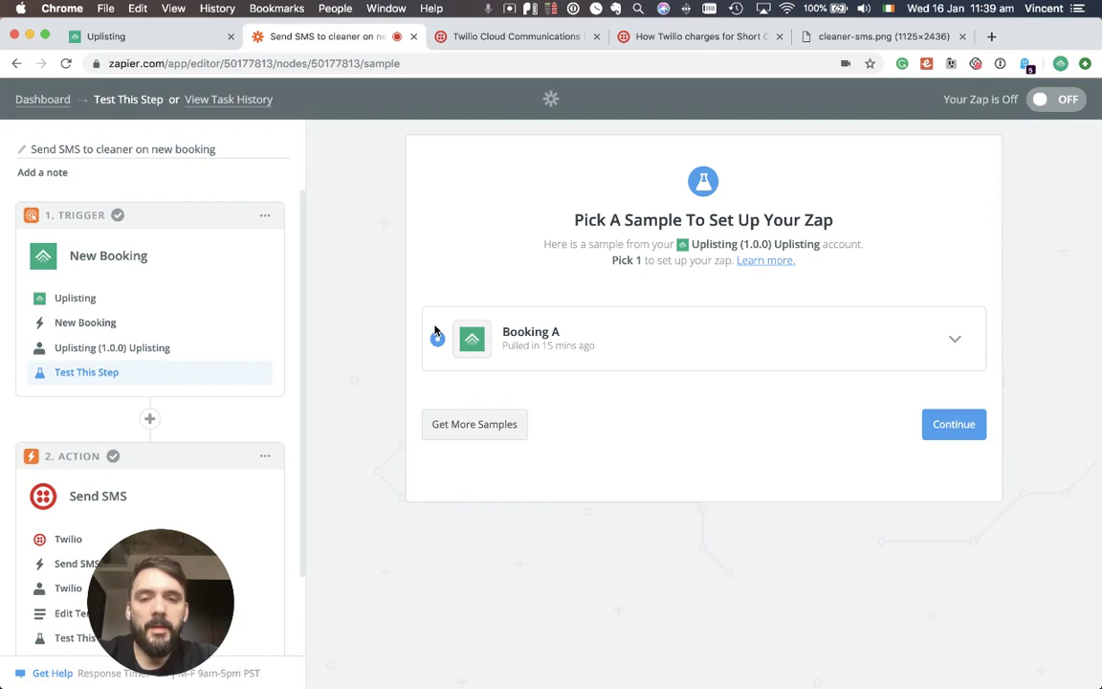
{"action": "left_click", "coordinate": [950, 342]}
{"action": "scroll", "coordinate": [952, 339], "scroll_direction": "down", "scroll_amount": 3}
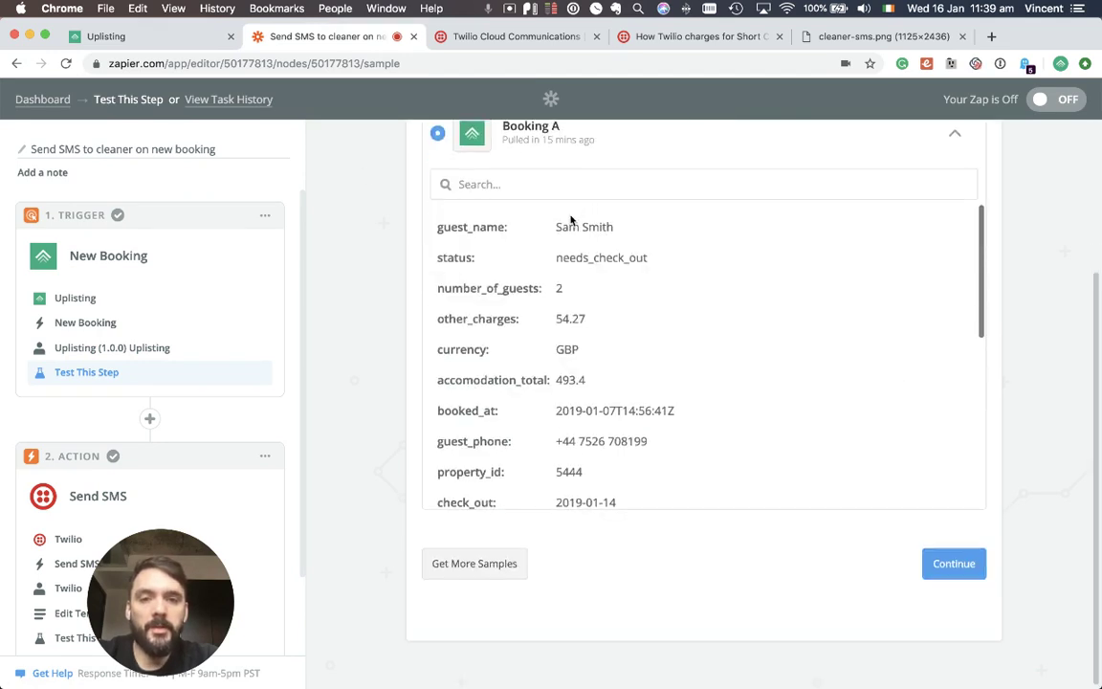
{"action": "scroll", "coordinate": [691, 271], "scroll_direction": "down", "scroll_amount": 5}
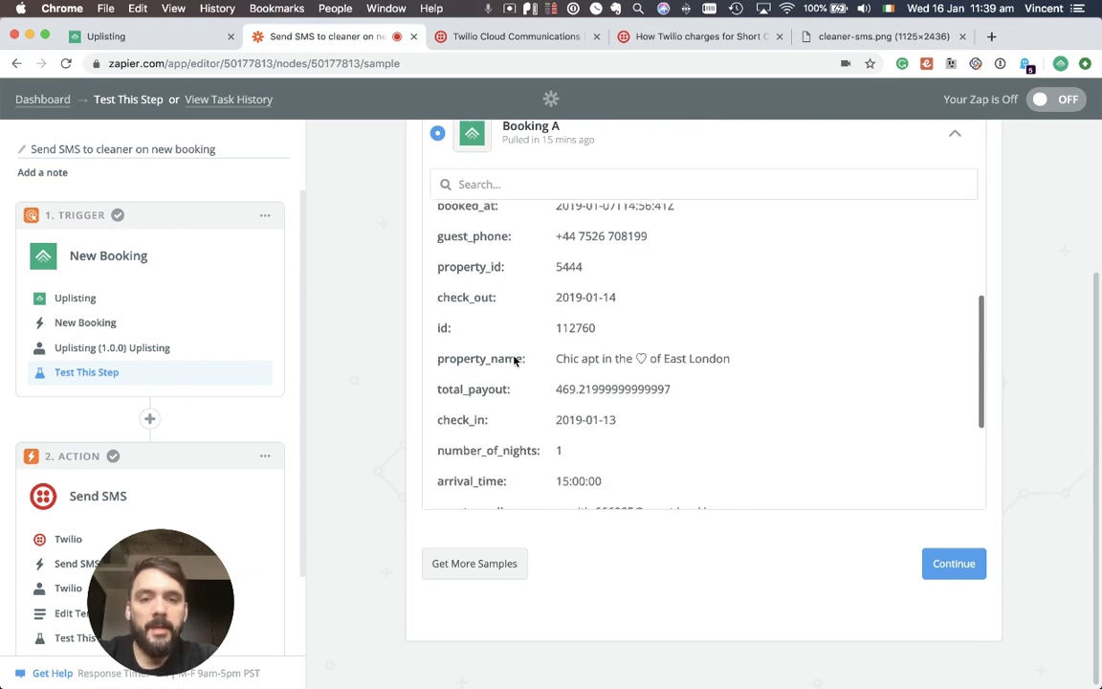
{"action": "scroll", "coordinate": [715, 358], "scroll_direction": "down", "scroll_amount": 4}
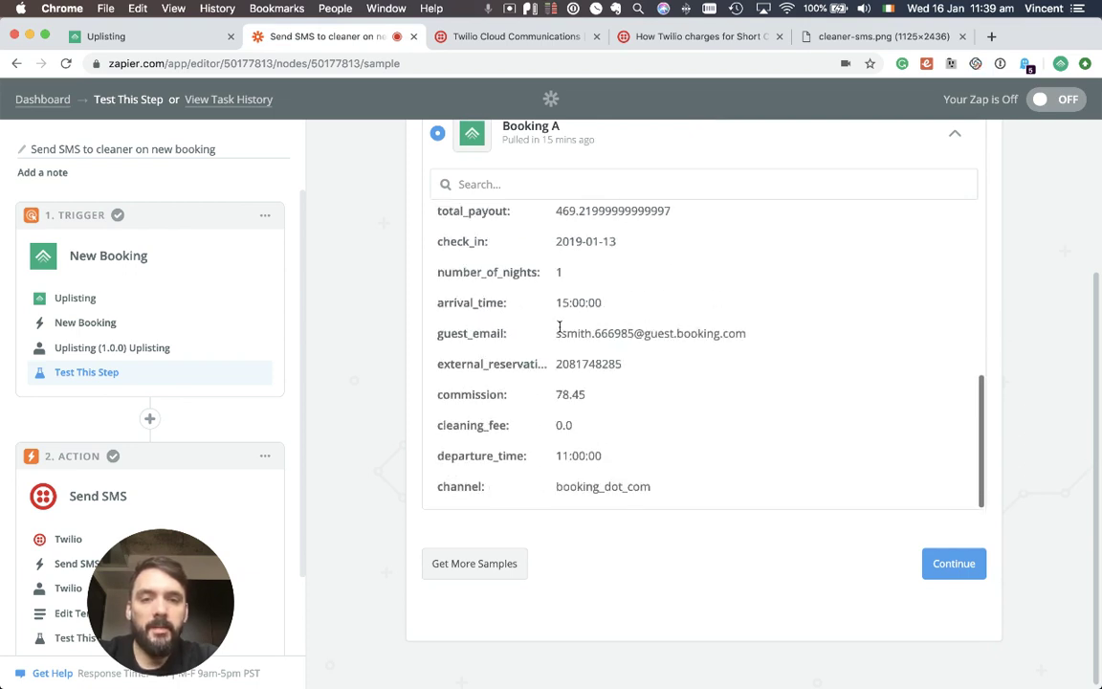
{"action": "scroll", "coordinate": [770, 364], "scroll_direction": "up", "scroll_amount": 5}
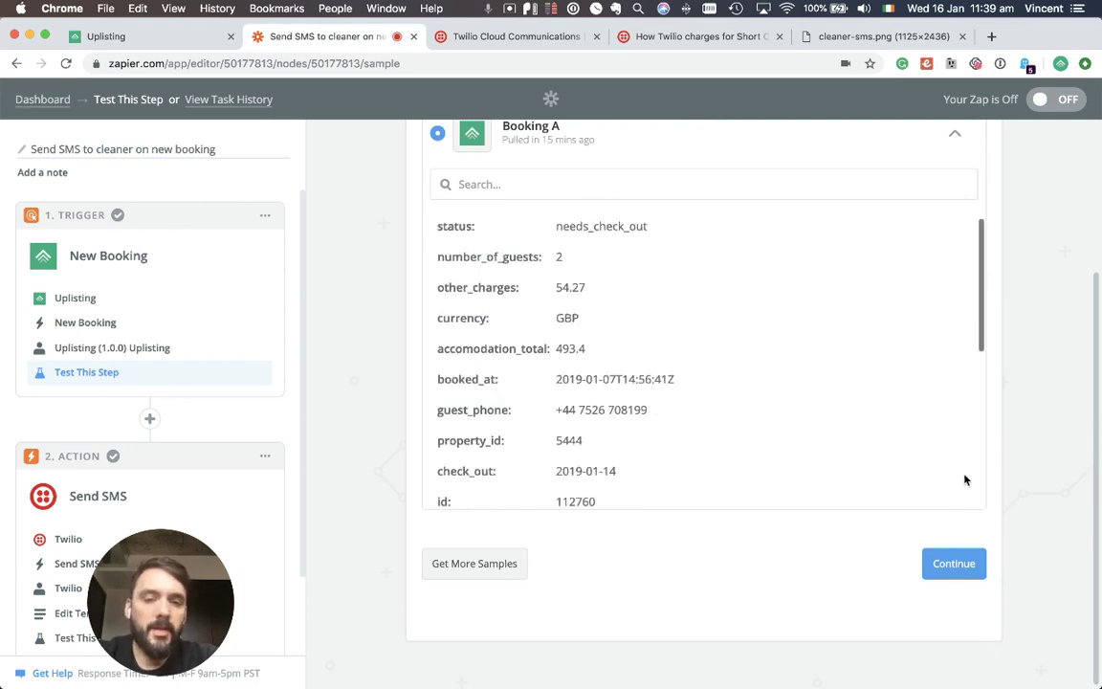
{"action": "left_click", "coordinate": [949, 563]}
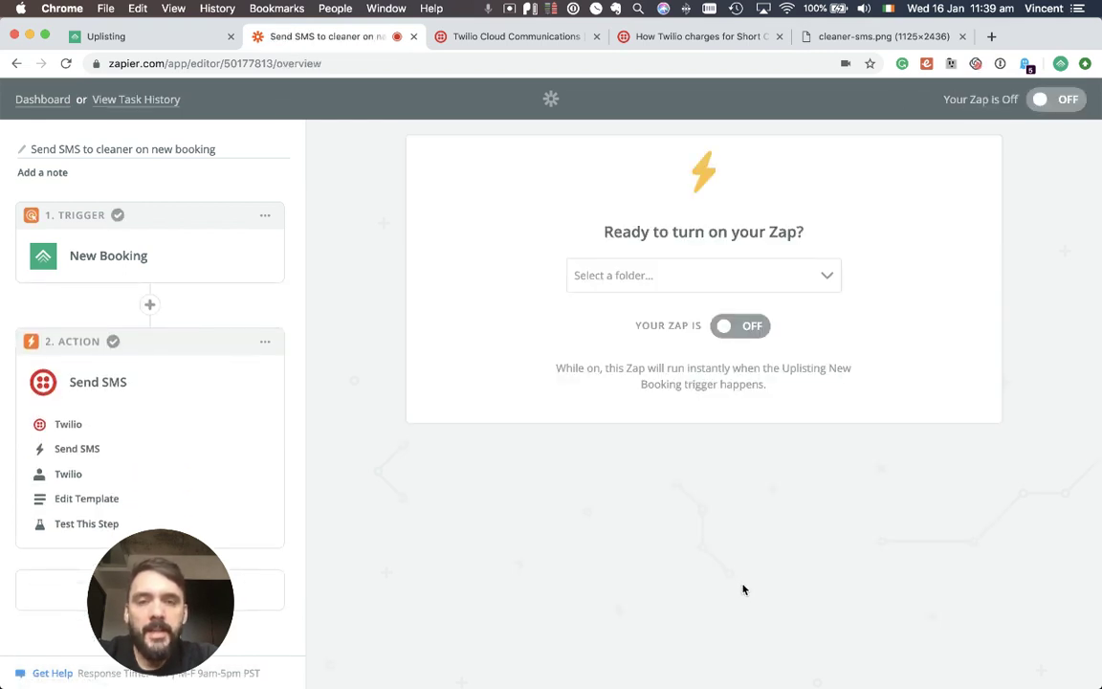
- Set the second step's action to Twilio with the Send SMS event
{"action": "left_click", "coordinate": [110, 390]}
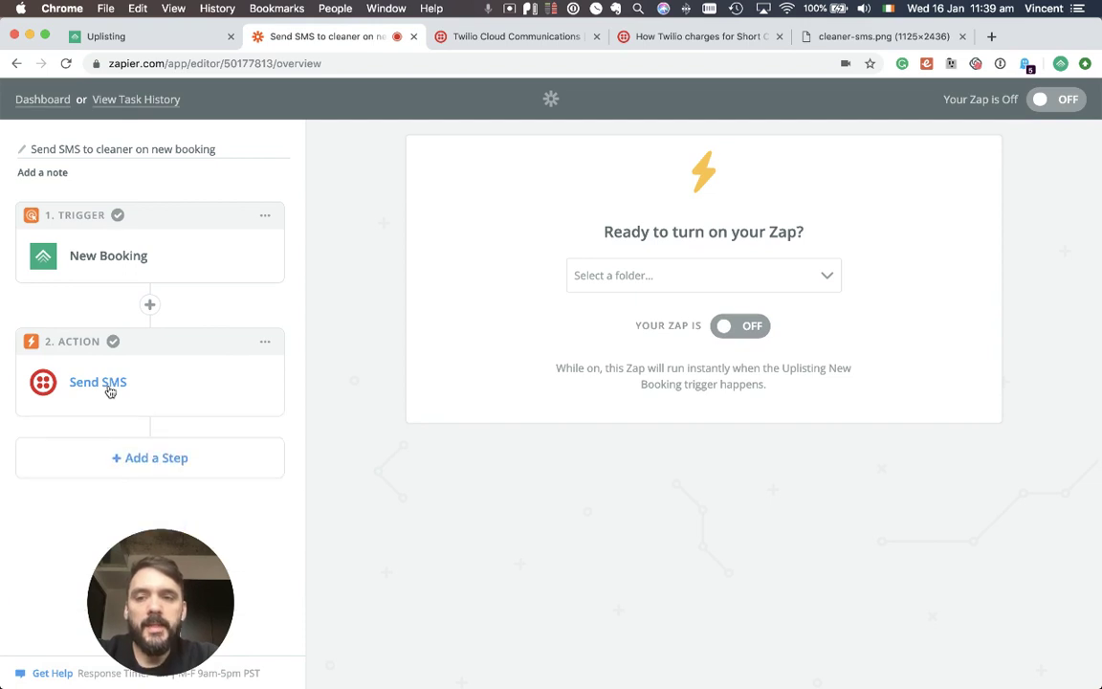
{"action": "left_click", "coordinate": [108, 389]}
{"action": "left_click", "coordinate": [77, 428]}
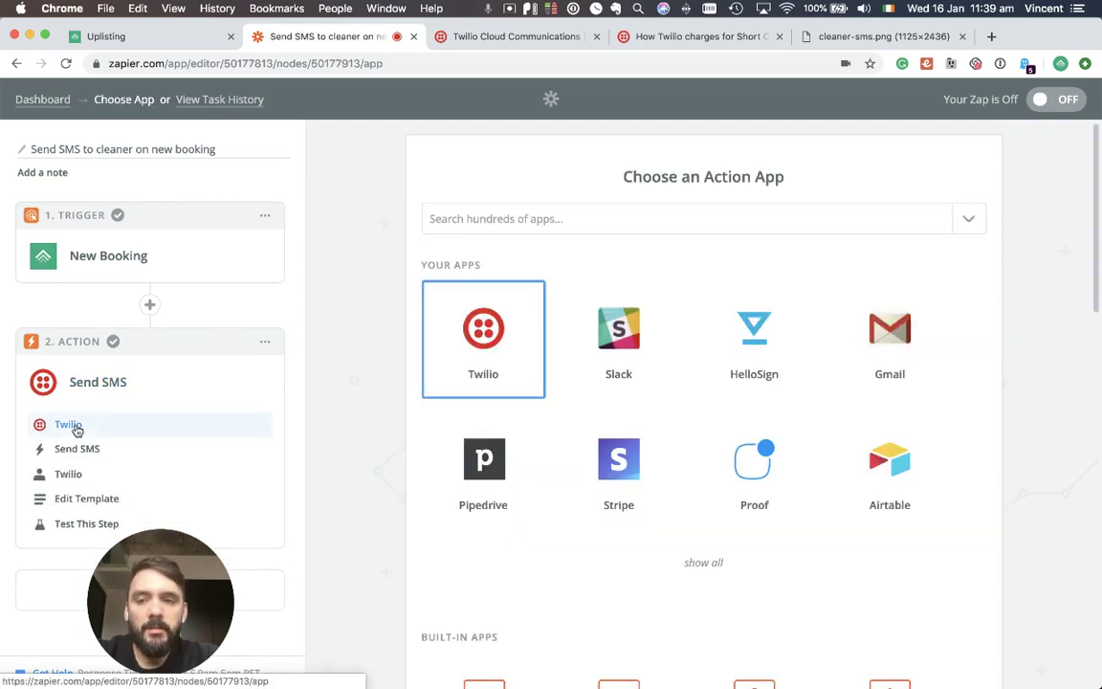
{"action": "left_click", "coordinate": [513, 210]}
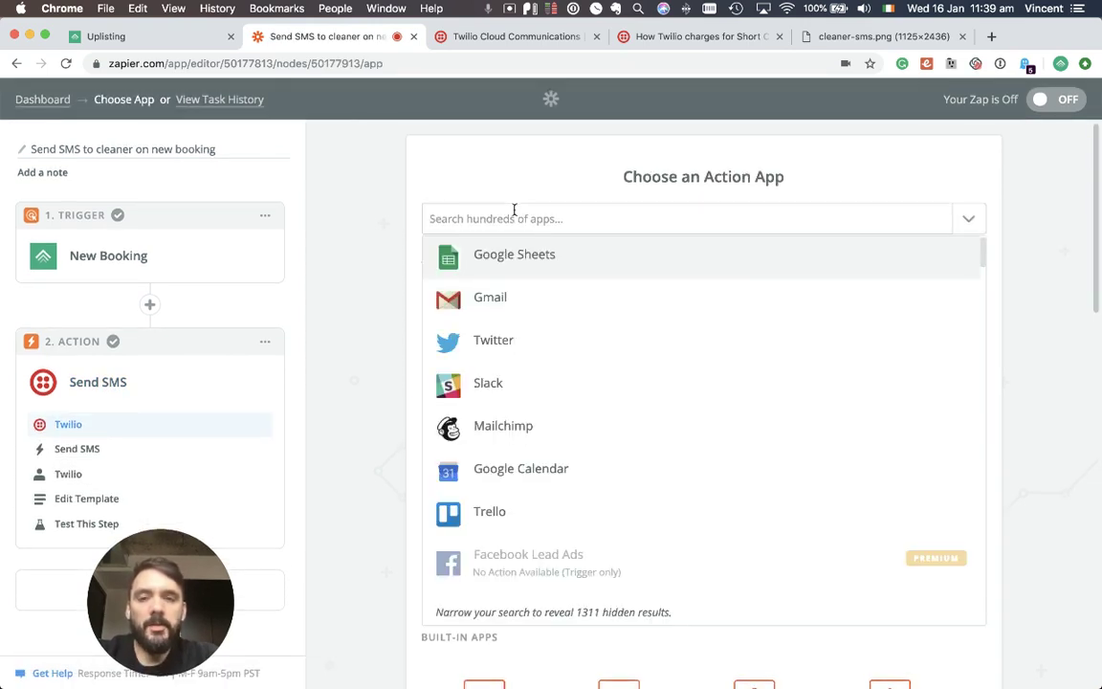
{"action": "type", "text": "twil"}
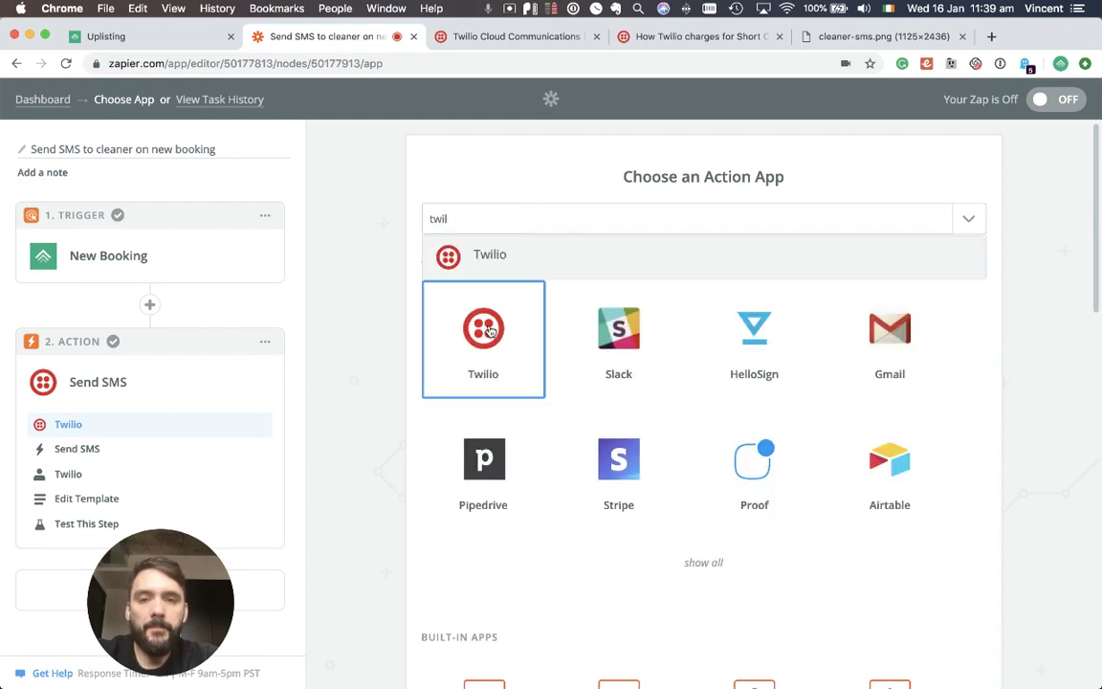
{"action": "left_click", "coordinate": [351, 297]}
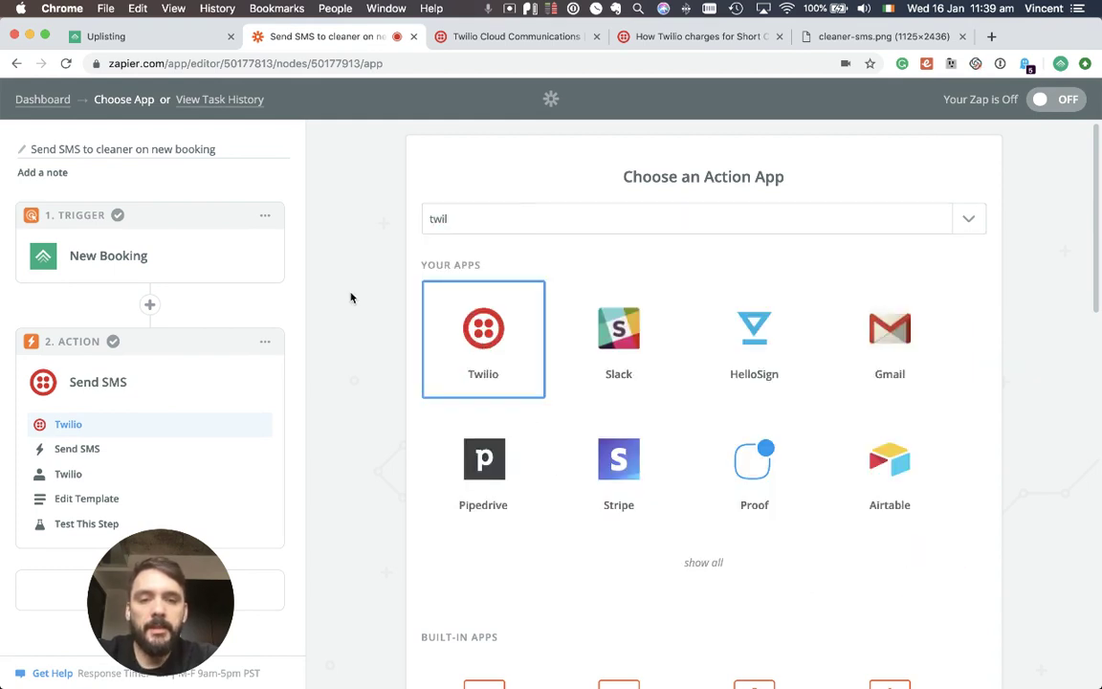
{"action": "scroll", "coordinate": [349, 295], "scroll_direction": "down", "scroll_amount": 3}
{"action": "left_click", "coordinate": [86, 451]}
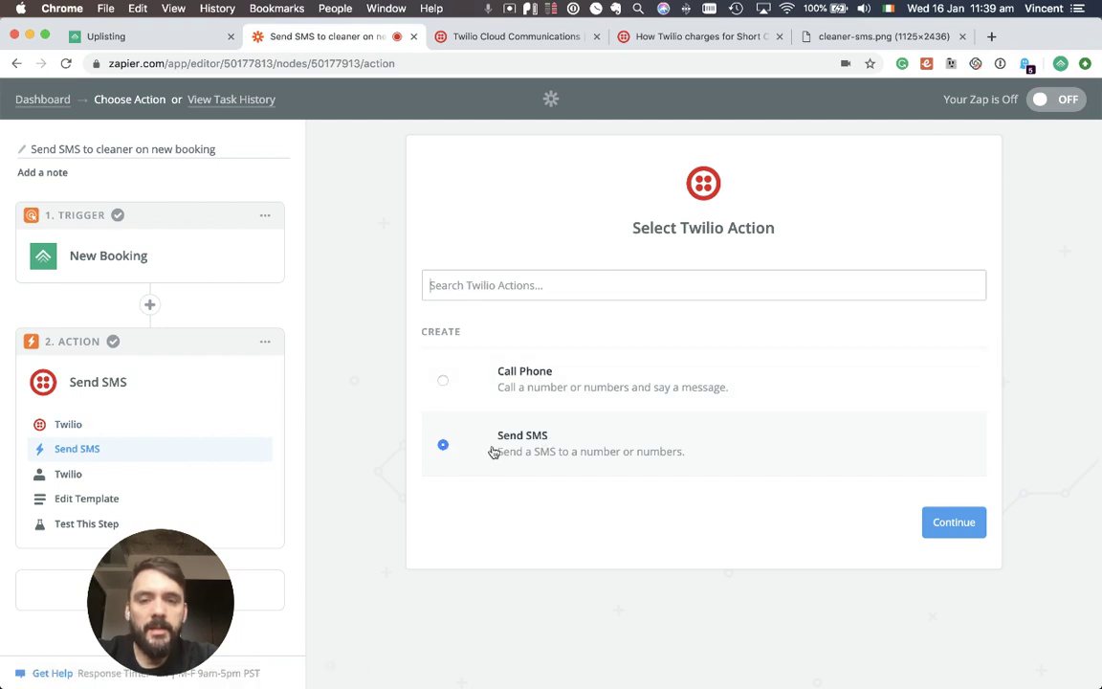
{"action": "left_click", "coordinate": [945, 522]}
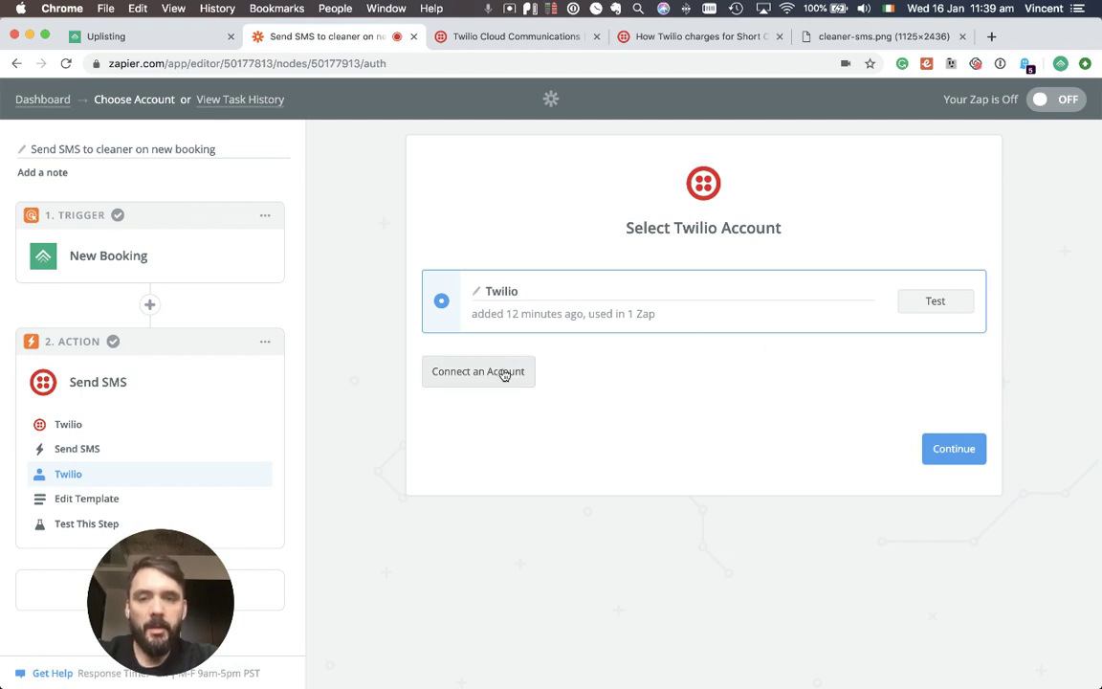
- Abandon connecting a new Twilio account and bring up the Twilio console dashboard instead
{"action": "left_click", "coordinate": [504, 374]}
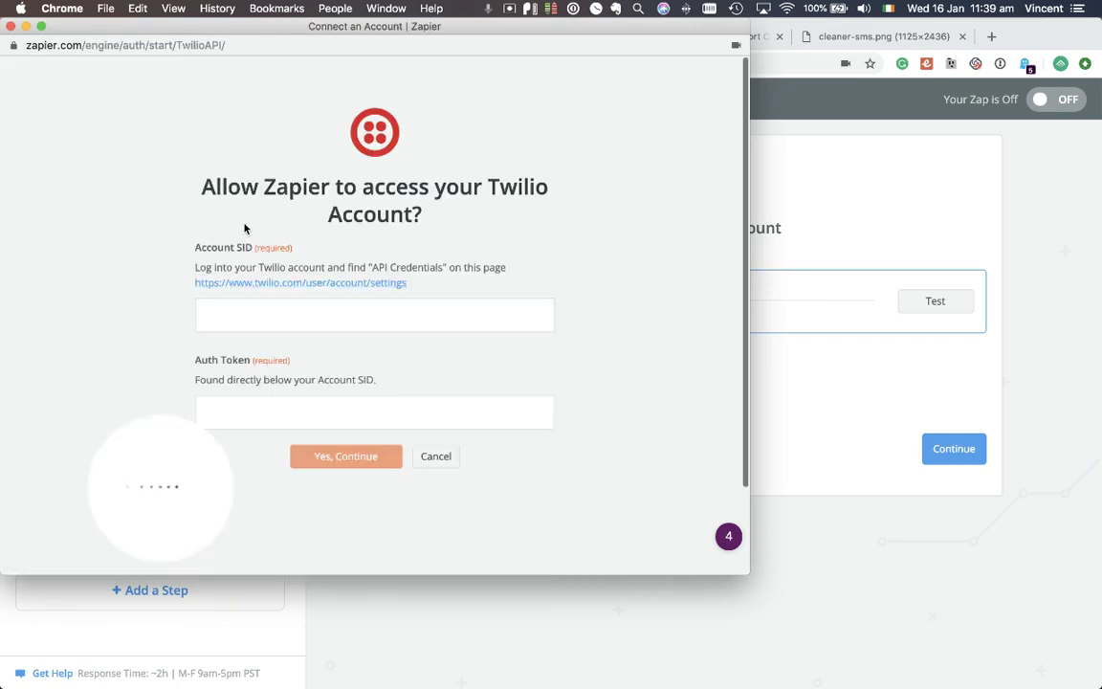
{"action": "left_click", "coordinate": [233, 321]}
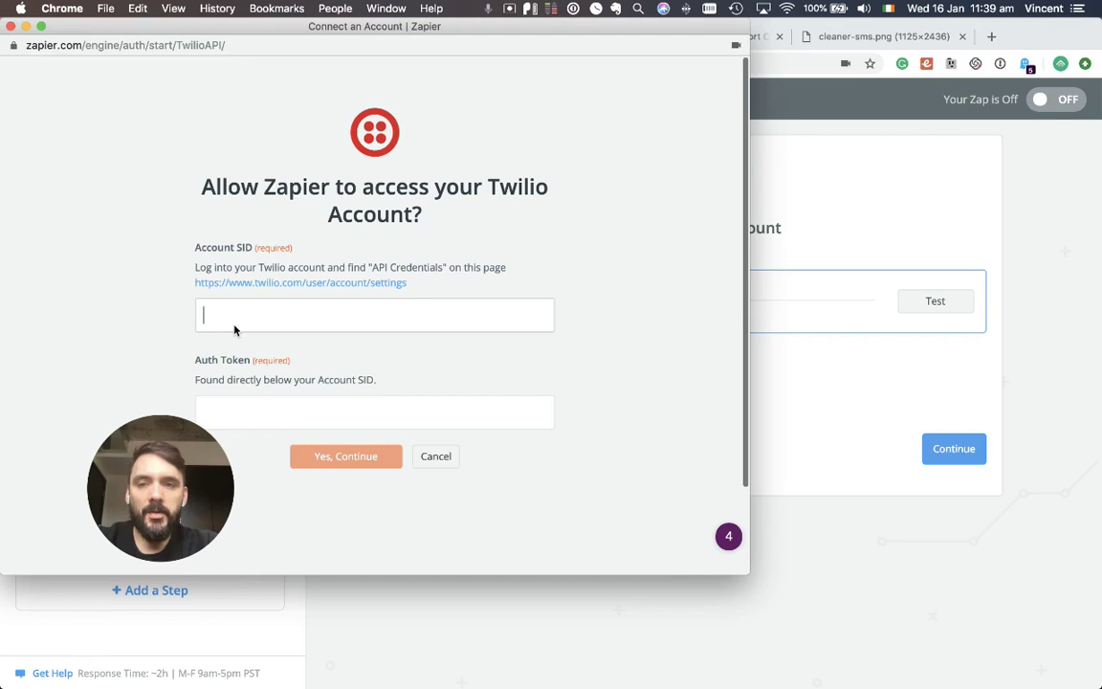
{"action": "left_click", "coordinate": [277, 416]}
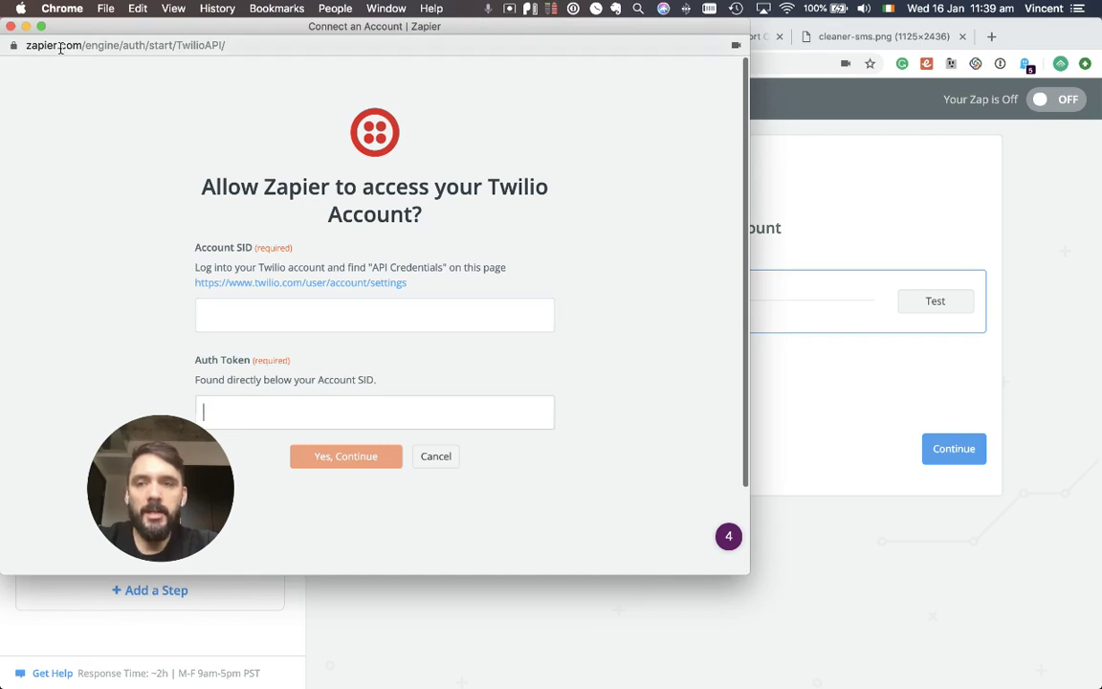
{"action": "left_click", "coordinate": [10, 25]}
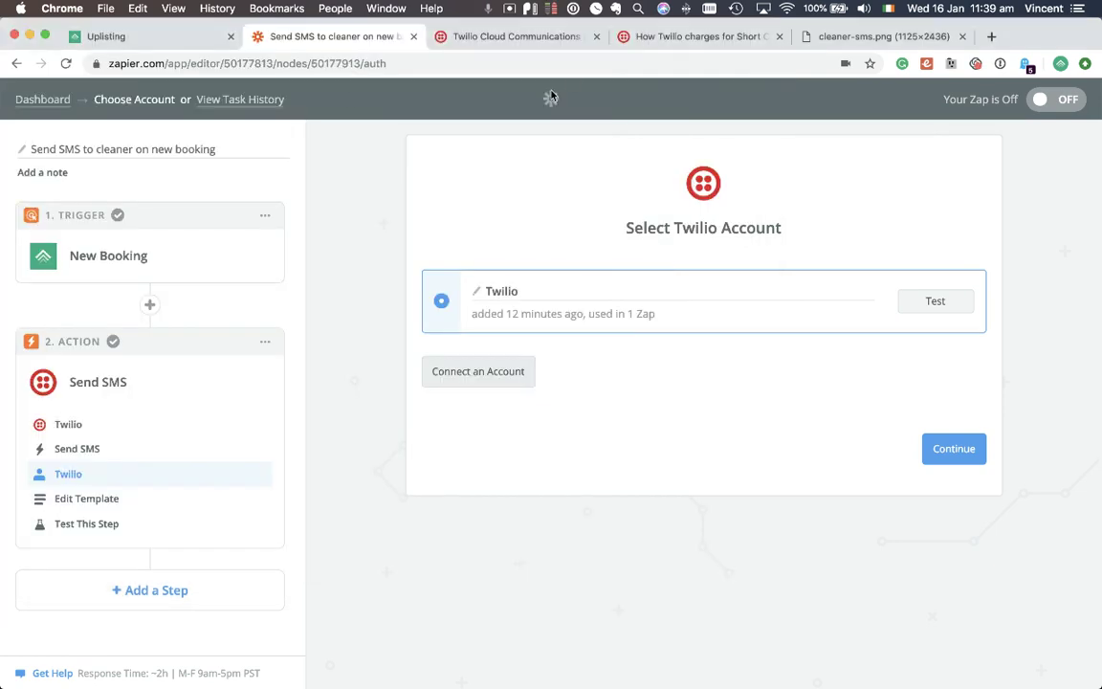
{"action": "left_click", "coordinate": [517, 38]}
- Review the Twilio trial phone number on the account dashboard
{"action": "left_click", "coordinate": [152, 64]}
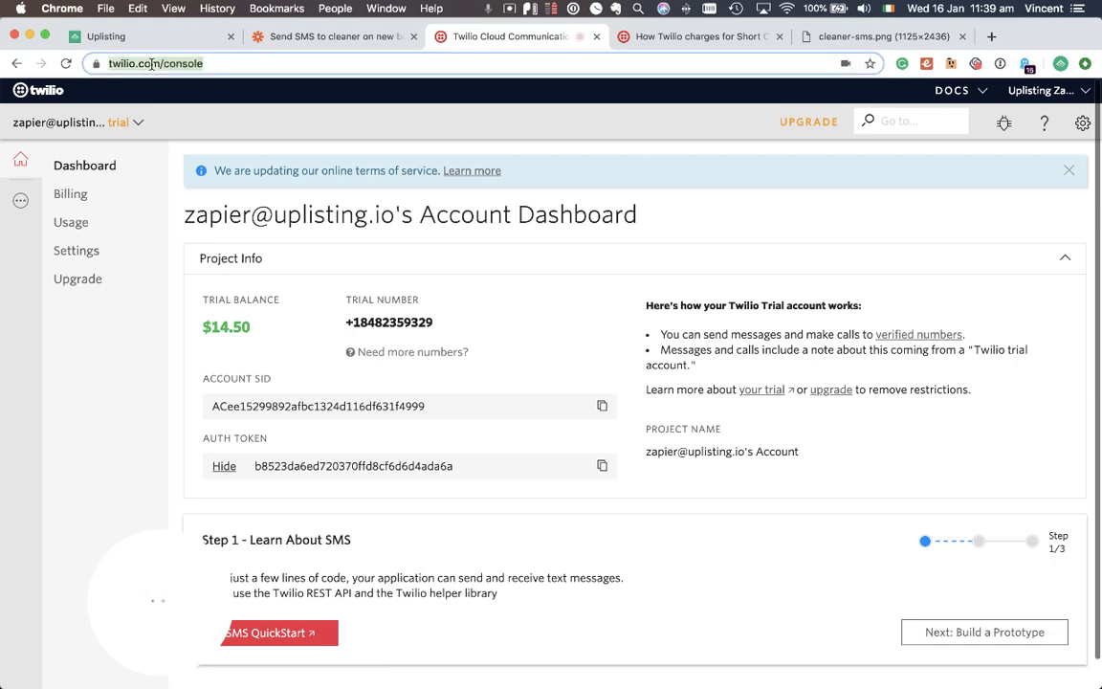
{"action": "left_click", "coordinate": [547, 299]}
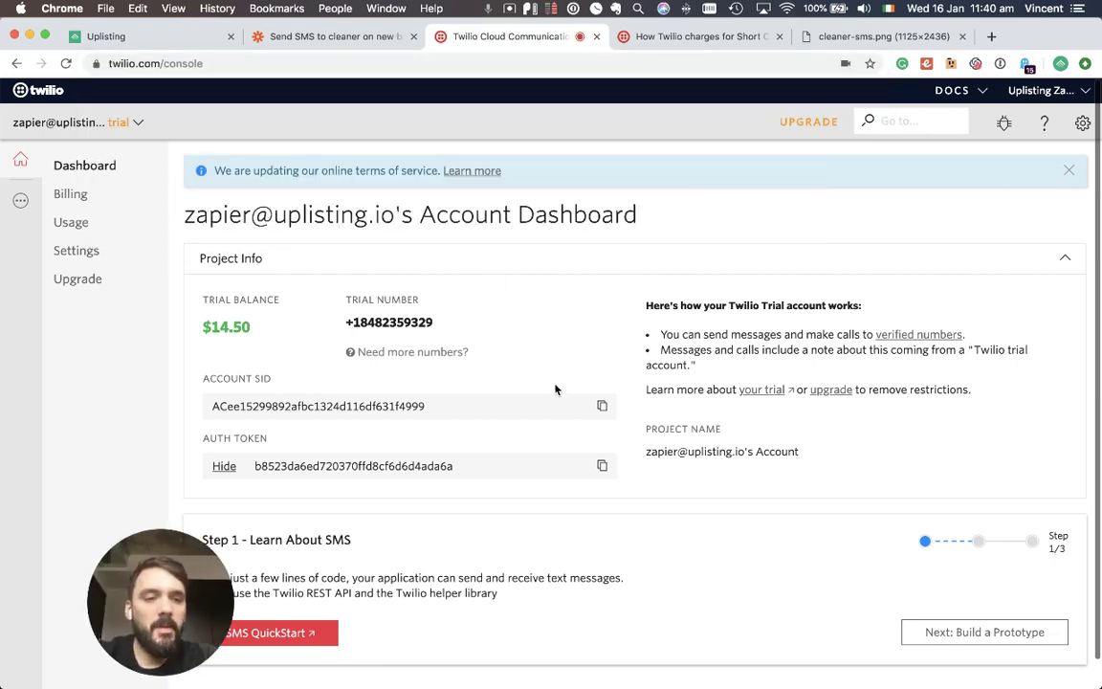
{"action": "left_click_drag", "start_coordinate": [342, 323], "coordinate": [442, 323]}
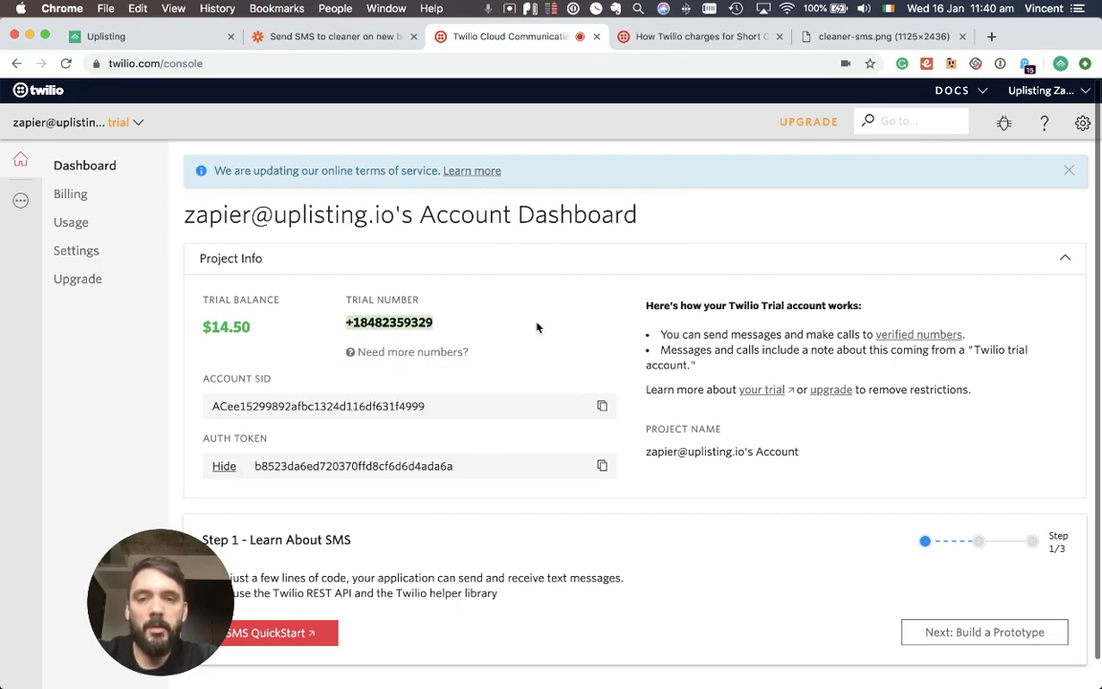
{"action": "left_click", "coordinate": [428, 314]}
{"action": "left_click_drag", "start_coordinate": [342, 323], "coordinate": [435, 323]}
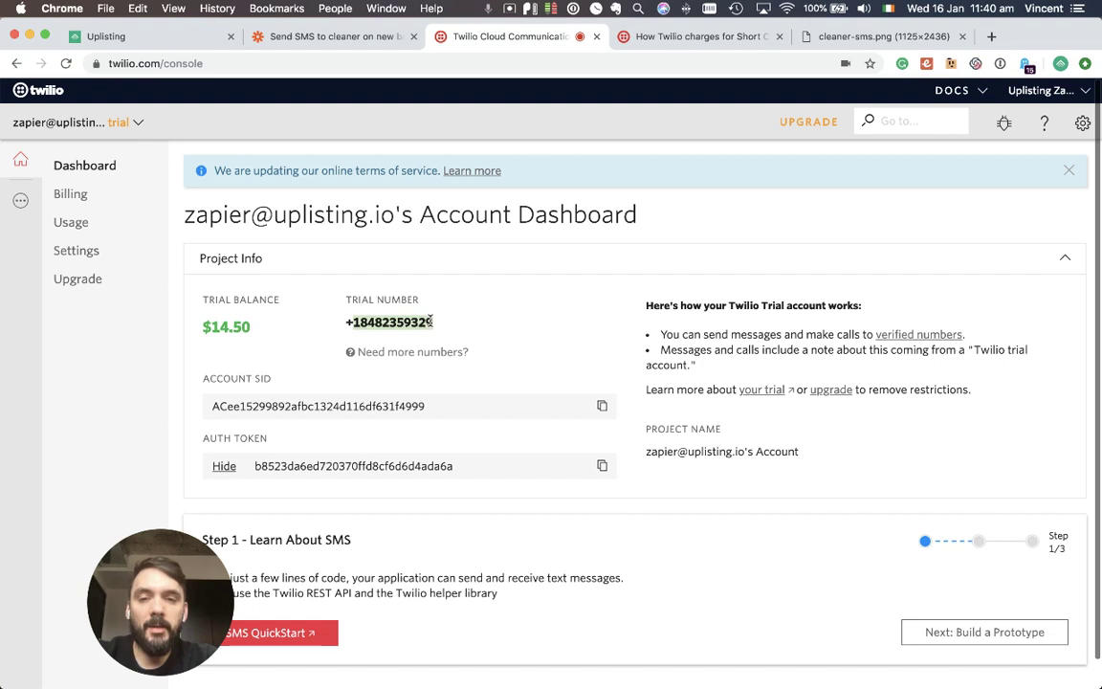
{"action": "left_click", "coordinate": [456, 325]}
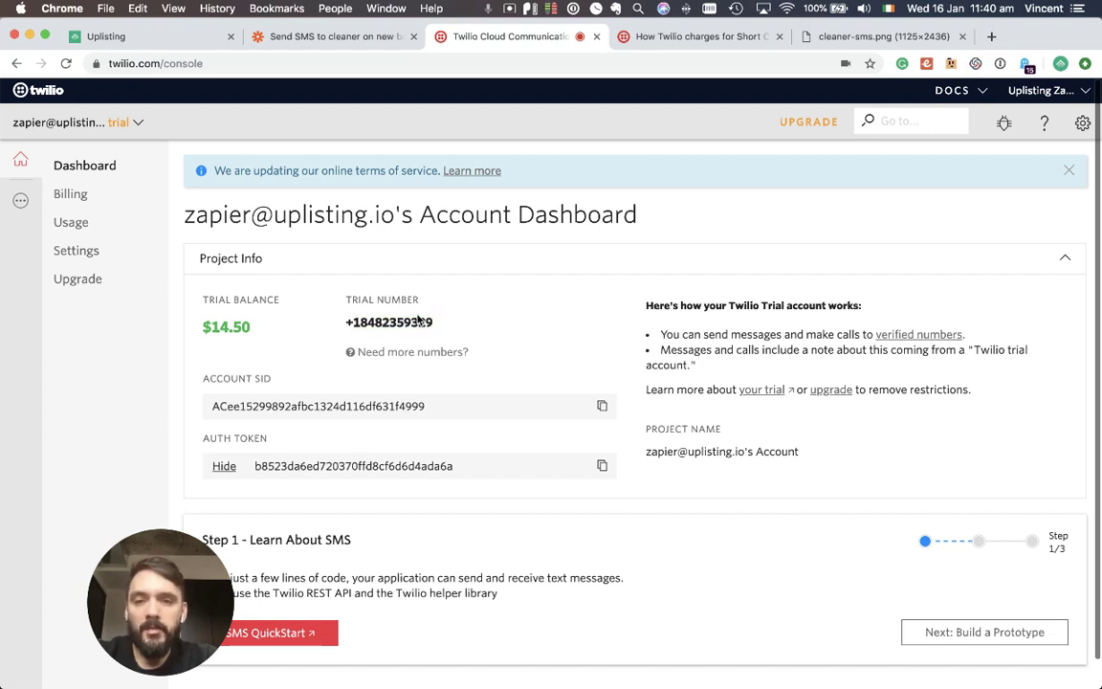
{"action": "scroll", "coordinate": [418, 319], "scroll_direction": "down", "scroll_amount": 1}
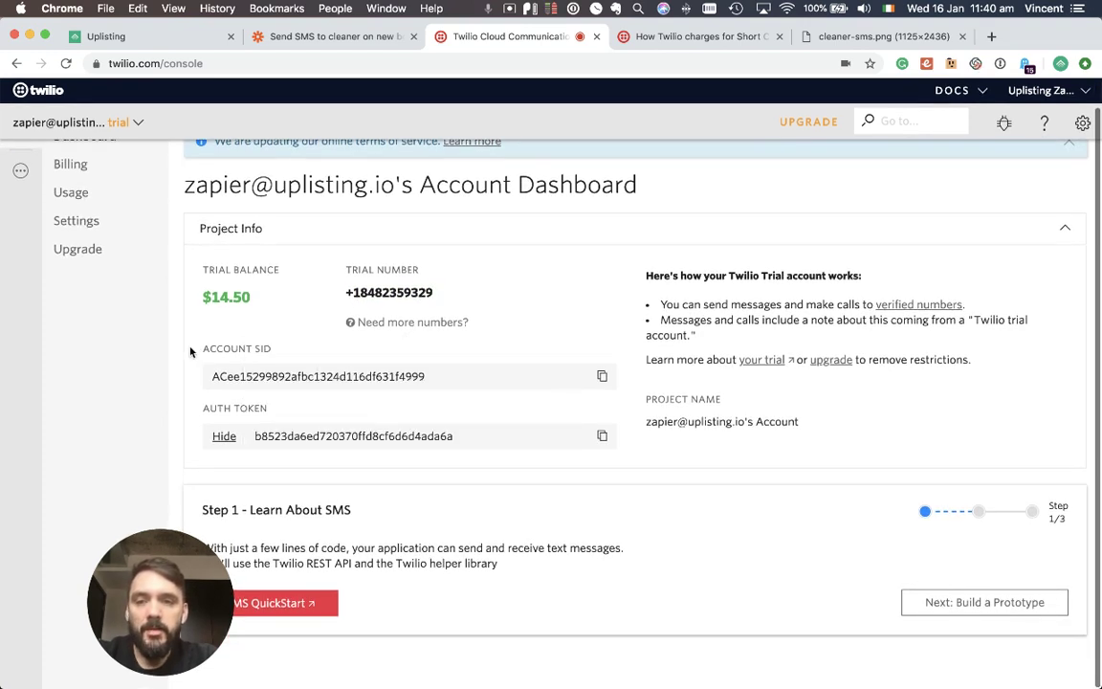
{"action": "left_click", "coordinate": [249, 349]}
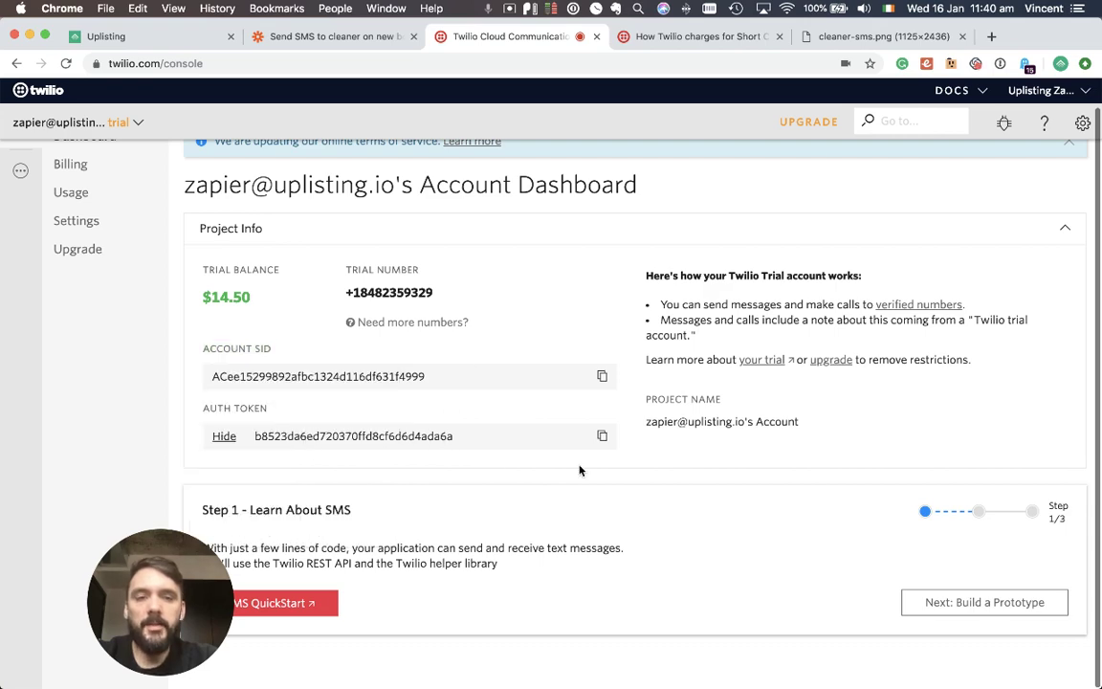
{"action": "scroll", "coordinate": [579, 470], "scroll_direction": "up", "scroll_amount": 2}
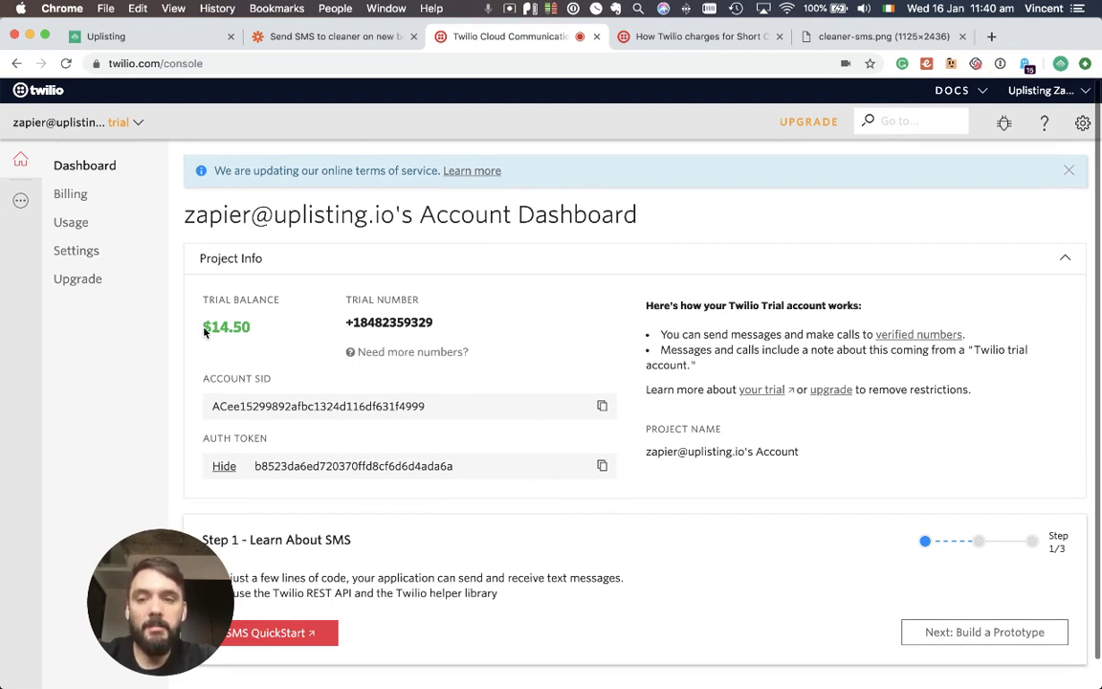
- Check the $14.50 trial balance on the billing page, then view the Short Code pricing article
{"action": "left_click_drag", "start_coordinate": [204, 331], "coordinate": [247, 327]}
{"action": "left_click", "coordinate": [252, 327]}
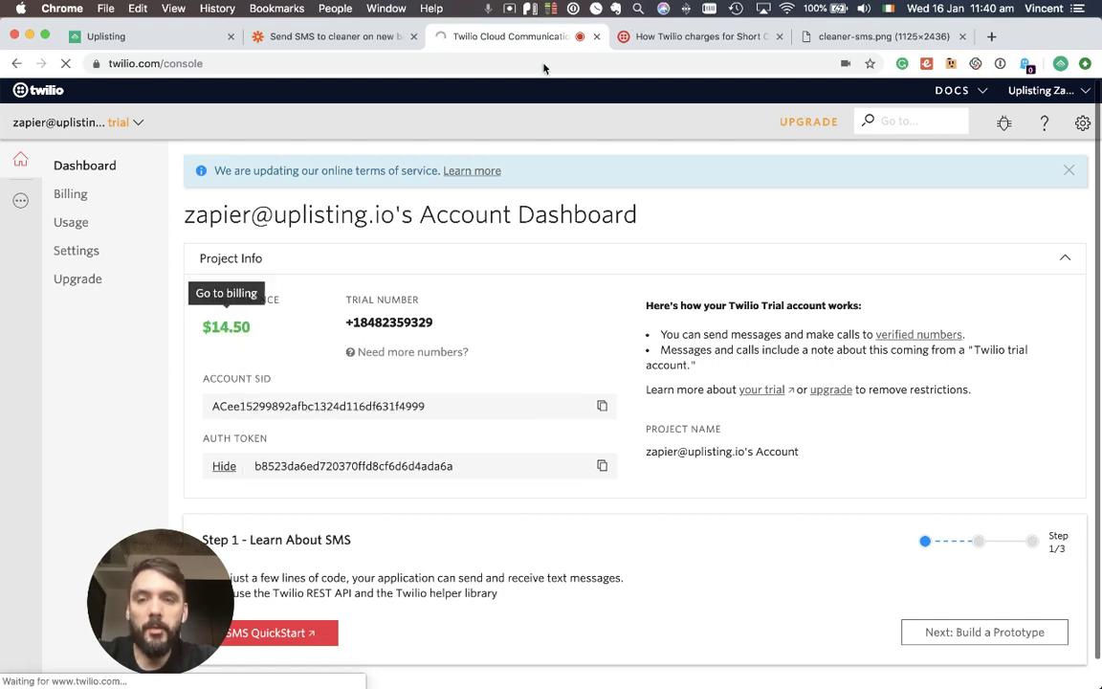
{"action": "left_click", "coordinate": [653, 36]}
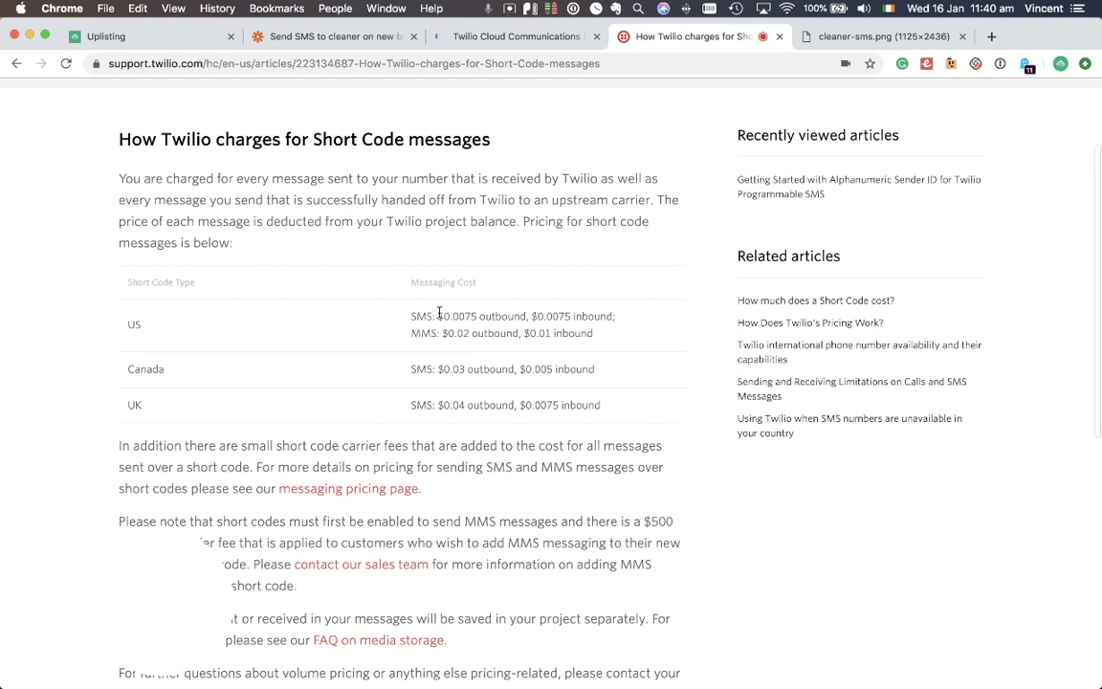
- Note the $0.0075 US outbound SMS price, then go back to the Zapier zap editor
{"action": "left_click_drag", "start_coordinate": [438, 318], "coordinate": [467, 317]}
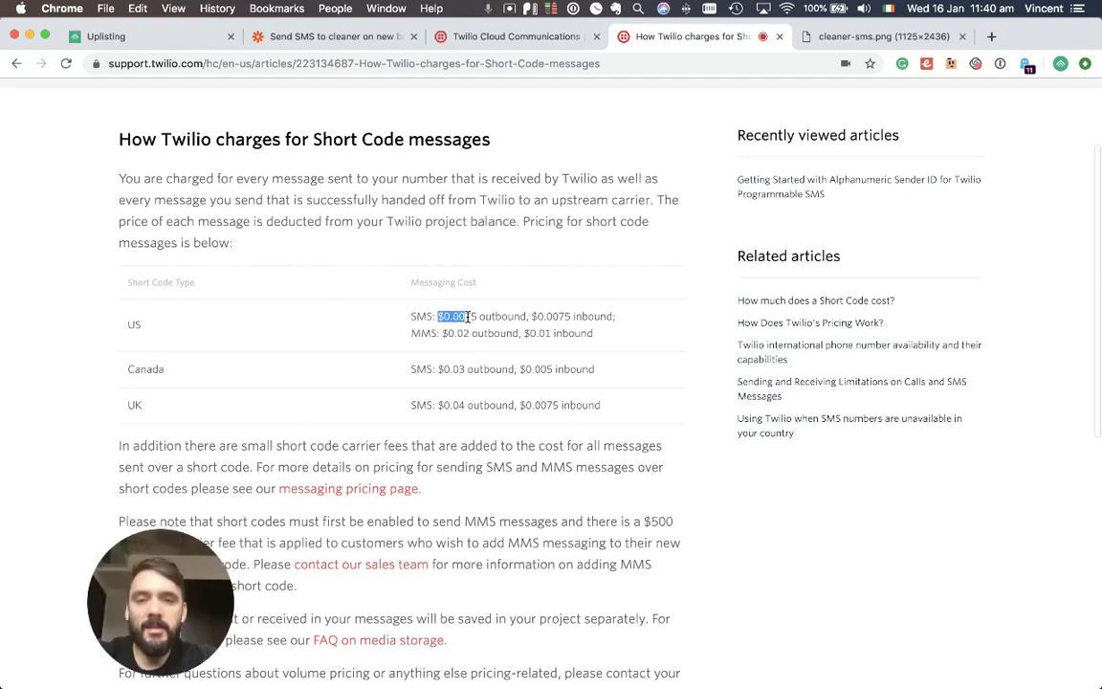
{"action": "left_click", "coordinate": [582, 328]}
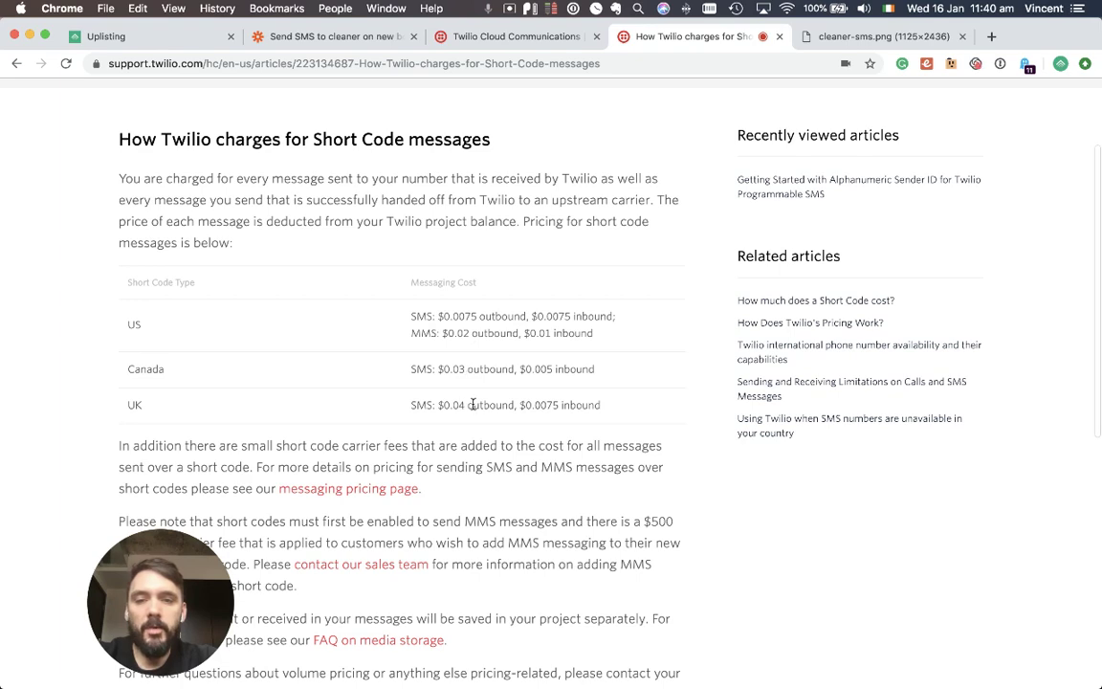
{"action": "scroll", "coordinate": [472, 405], "scroll_direction": "down", "scroll_amount": 5}
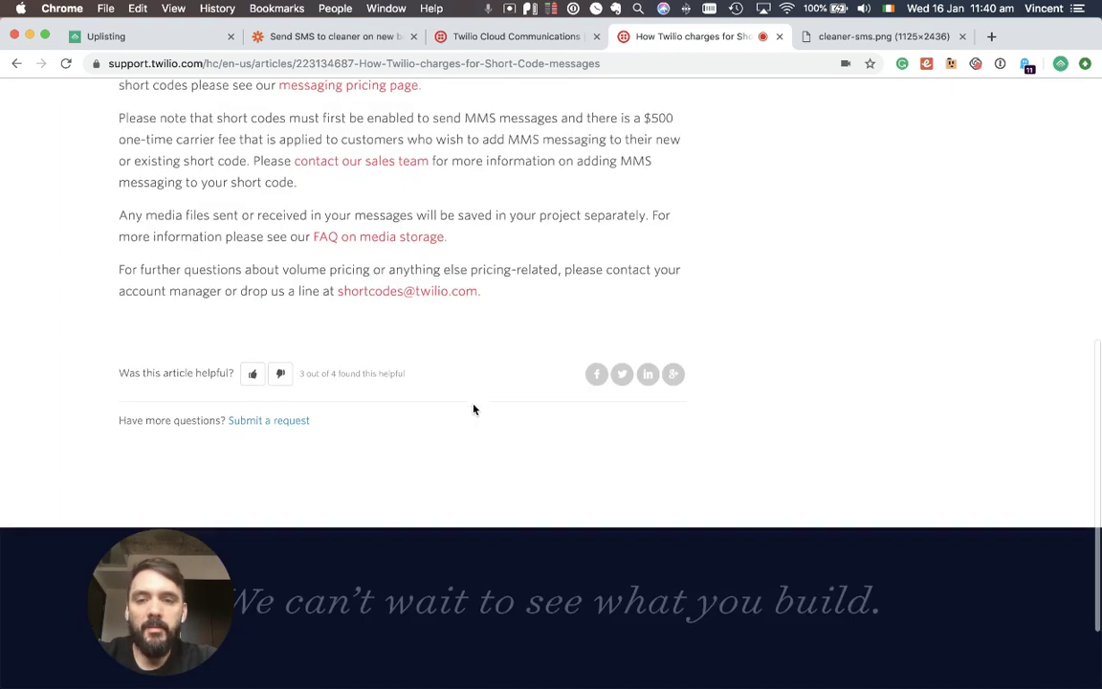
{"action": "scroll", "coordinate": [472, 407], "scroll_direction": "up", "scroll_amount": 5}
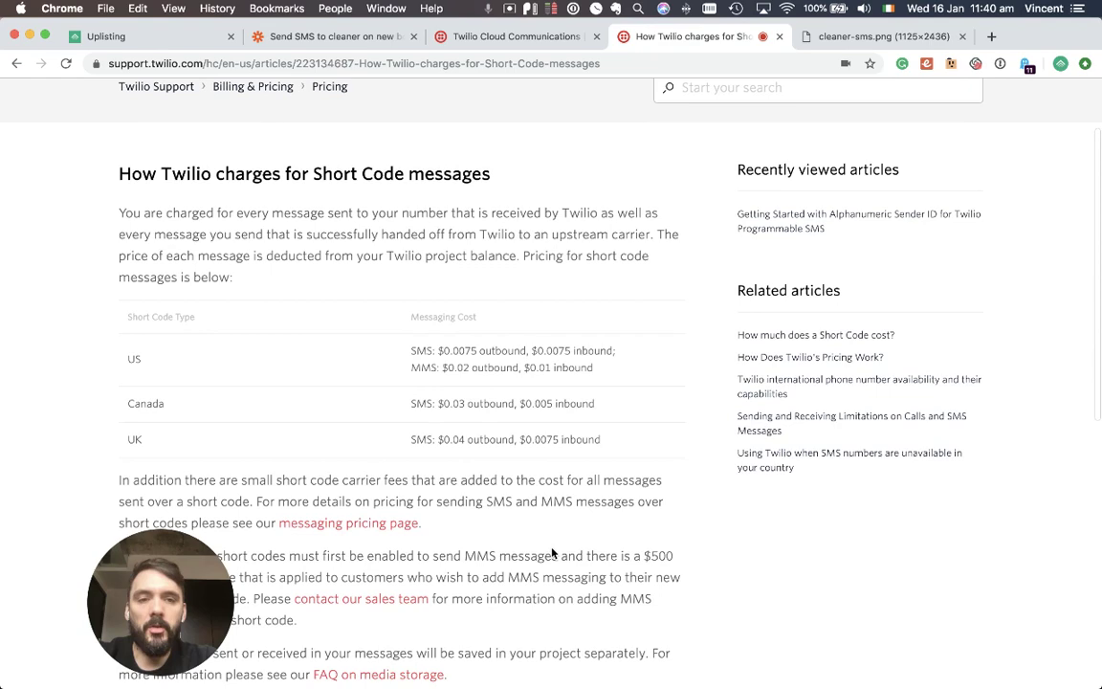
{"action": "scroll", "coordinate": [552, 553], "scroll_direction": "up", "scroll_amount": 2}
{"action": "left_click", "coordinate": [386, 38]}
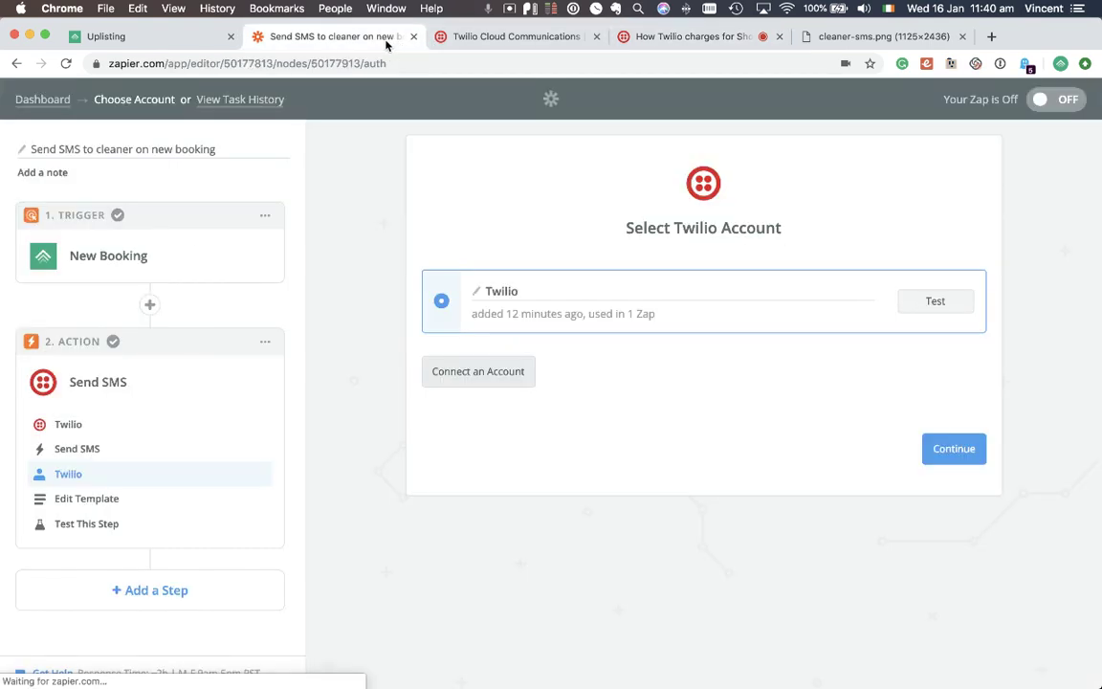
- Keep the existing Twilio account and pick the Twilio trial number as the SMS From Number
{"action": "left_click", "coordinate": [953, 453]}
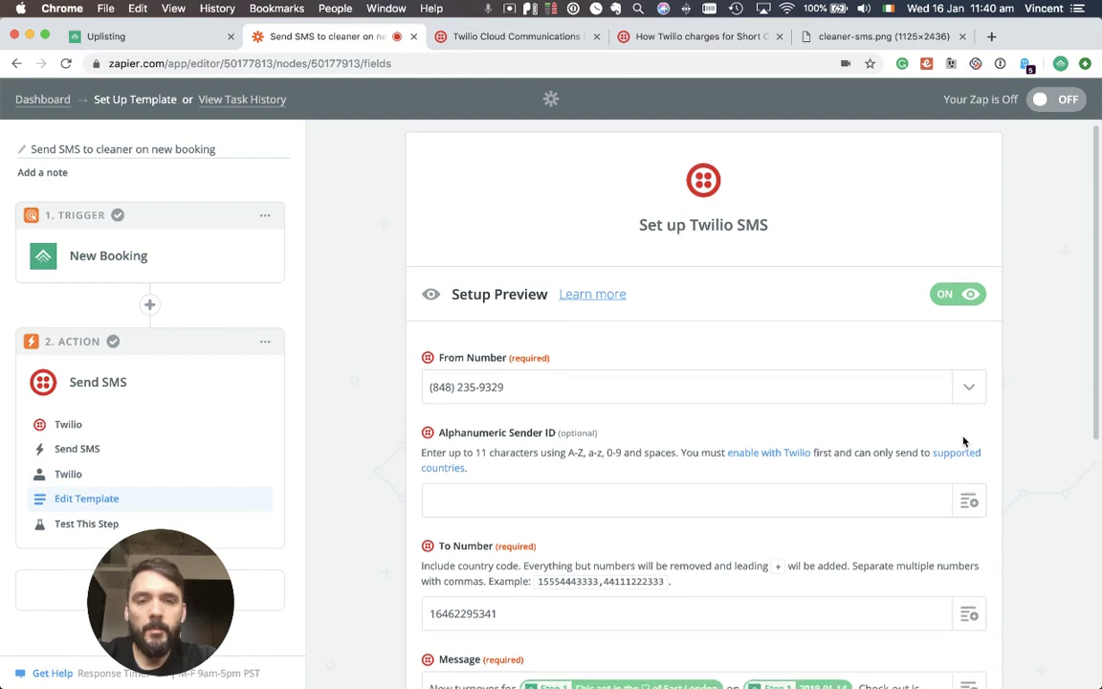
{"action": "scroll", "coordinate": [964, 441], "scroll_direction": "down", "scroll_amount": 2}
{"action": "scroll", "coordinate": [976, 266], "scroll_direction": "up", "scroll_amount": 2}
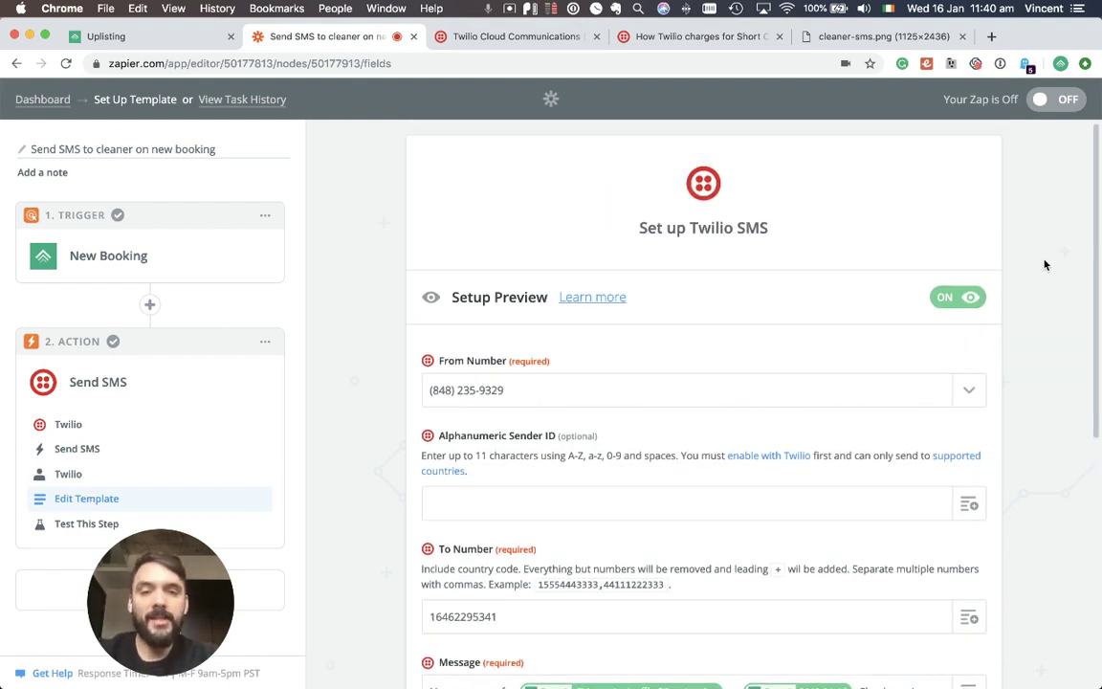
{"action": "scroll", "coordinate": [1044, 265], "scroll_direction": "down", "scroll_amount": 2}
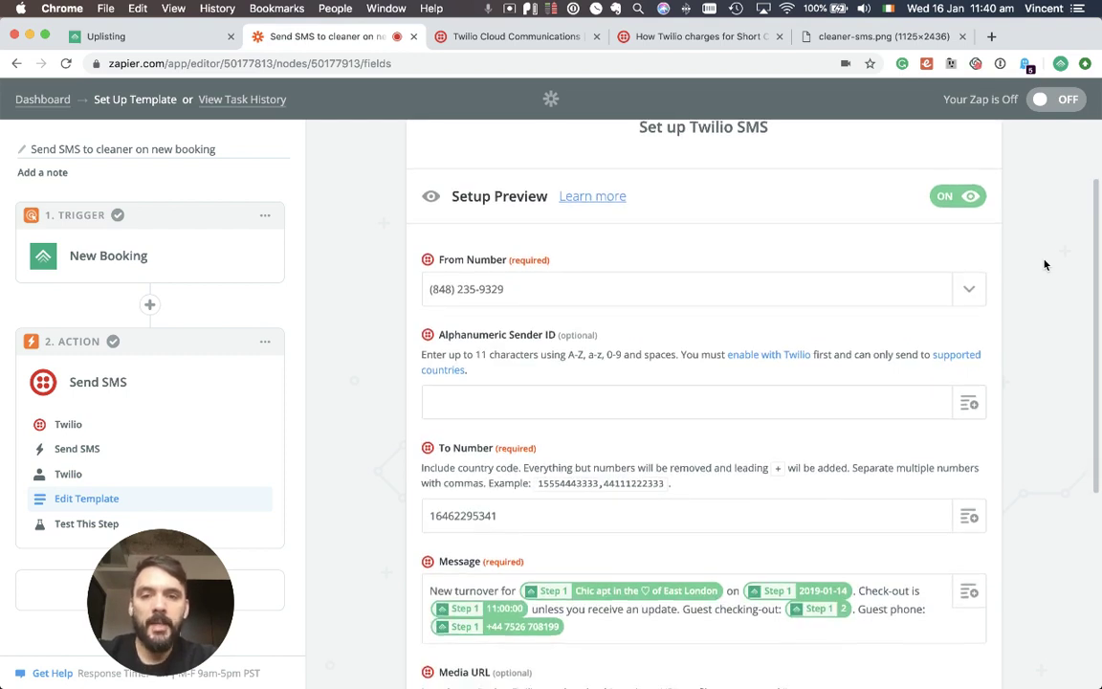
{"action": "left_click", "coordinate": [550, 302]}
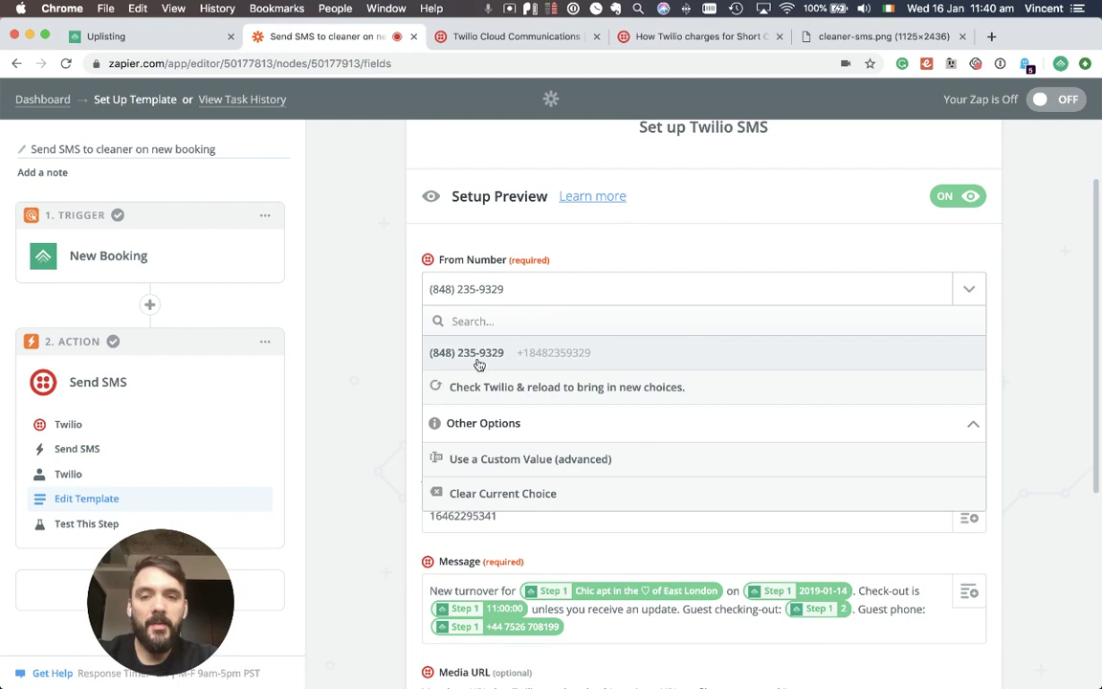
{"action": "left_click", "coordinate": [516, 359]}
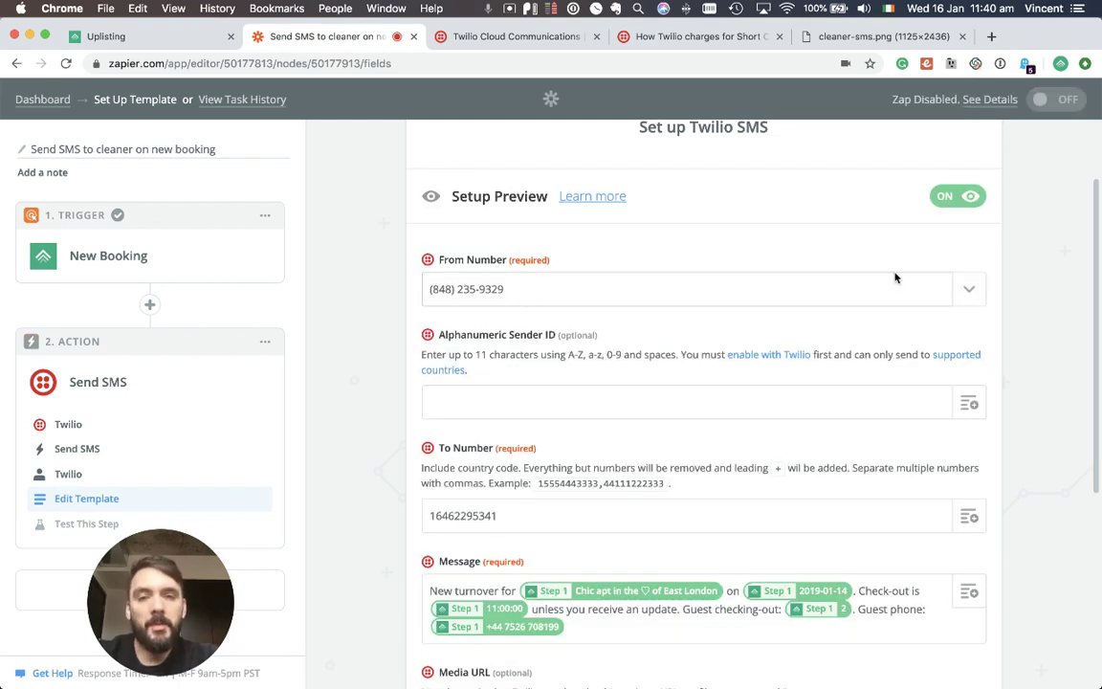
{"action": "scroll", "coordinate": [812, 320], "scroll_direction": "down", "scroll_amount": 2}
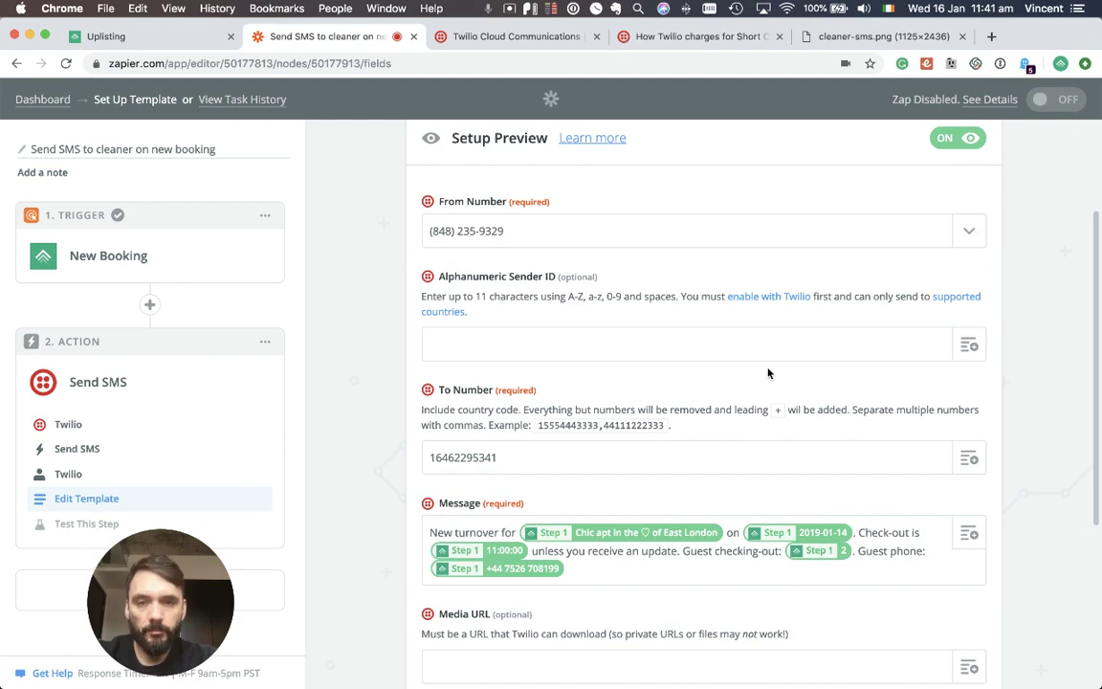
{"action": "scroll", "coordinate": [543, 325], "scroll_direction": "down", "scroll_amount": 3}
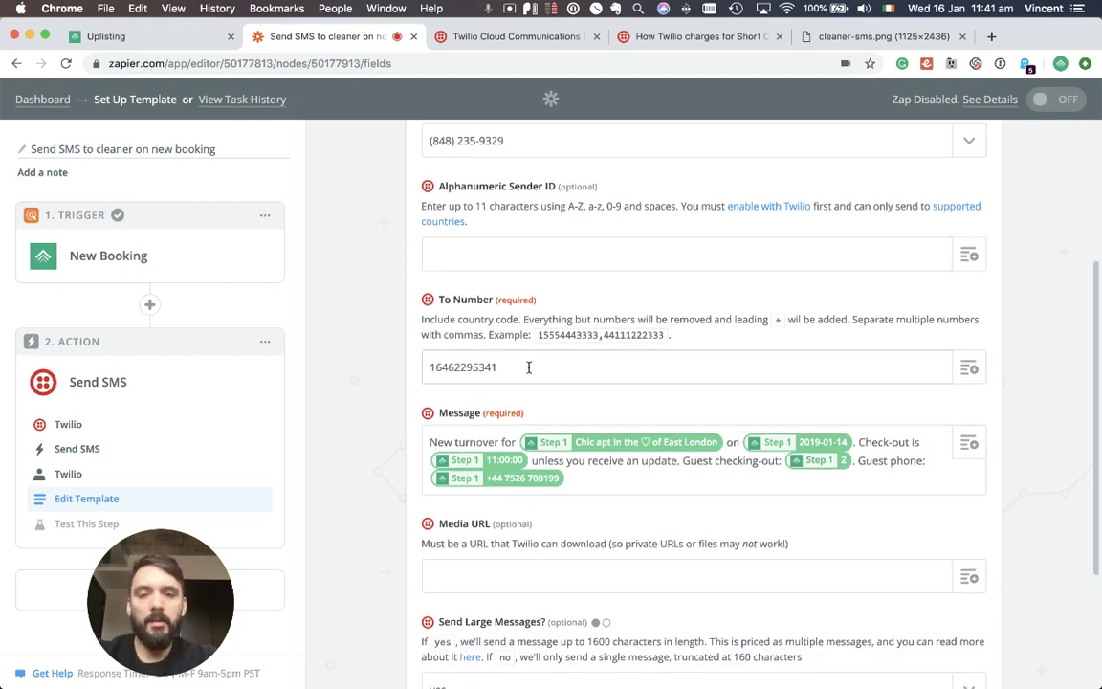
{"action": "scroll", "coordinate": [427, 371], "scroll_direction": "down", "scroll_amount": 1}
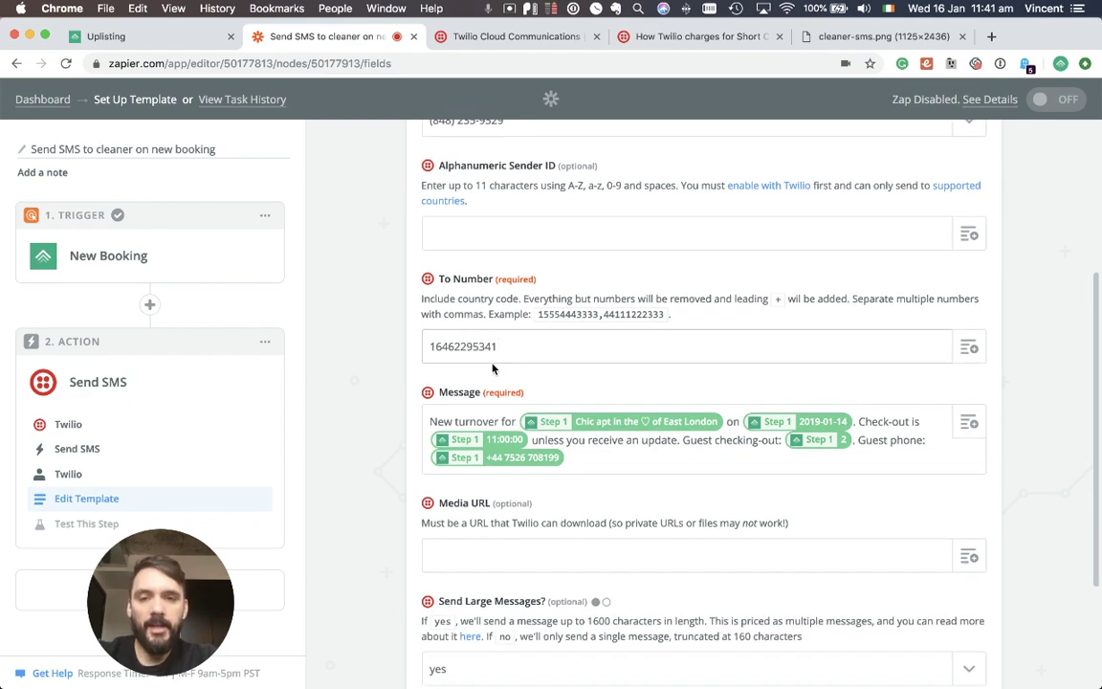
{"action": "scroll", "coordinate": [595, 339], "scroll_direction": "down", "scroll_amount": 5}
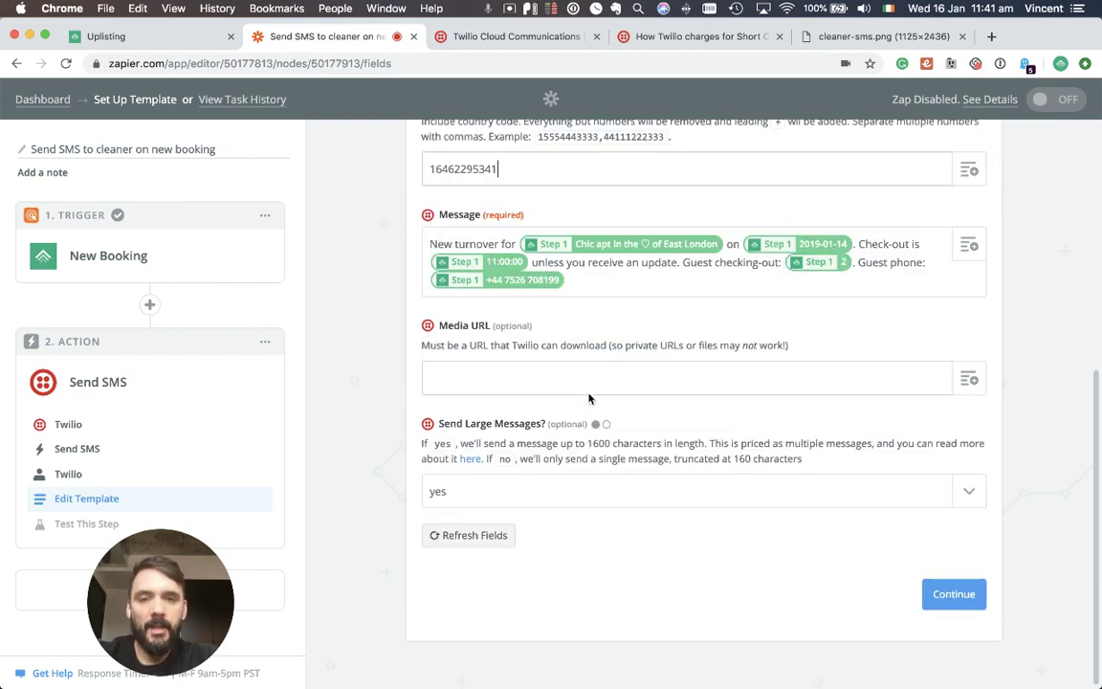
{"action": "left_click", "coordinate": [431, 241]}
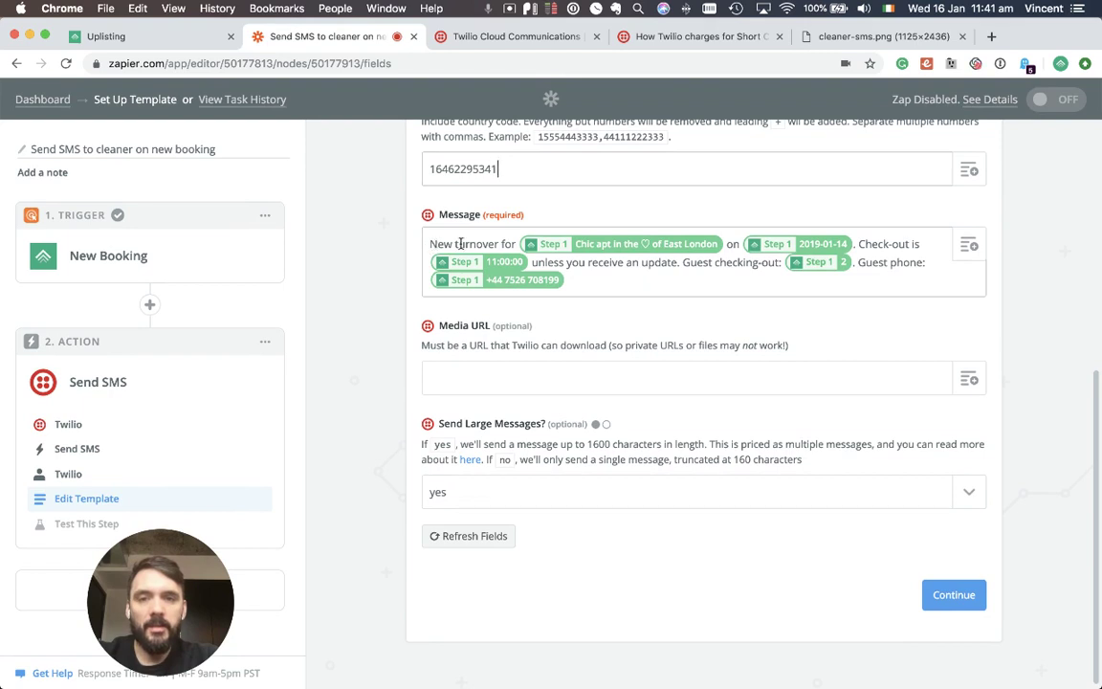
{"action": "scroll", "coordinate": [645, 284], "scroll_direction": "up", "scroll_amount": 1}
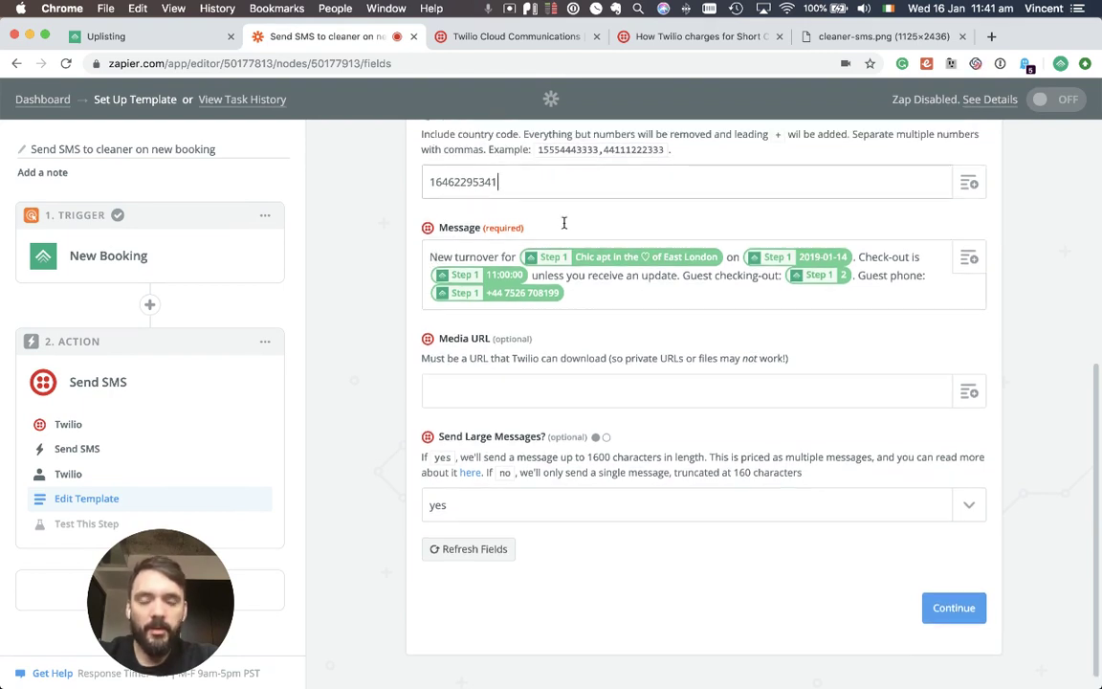
{"action": "scroll", "coordinate": [603, 291], "scroll_direction": "up", "scroll_amount": 2}
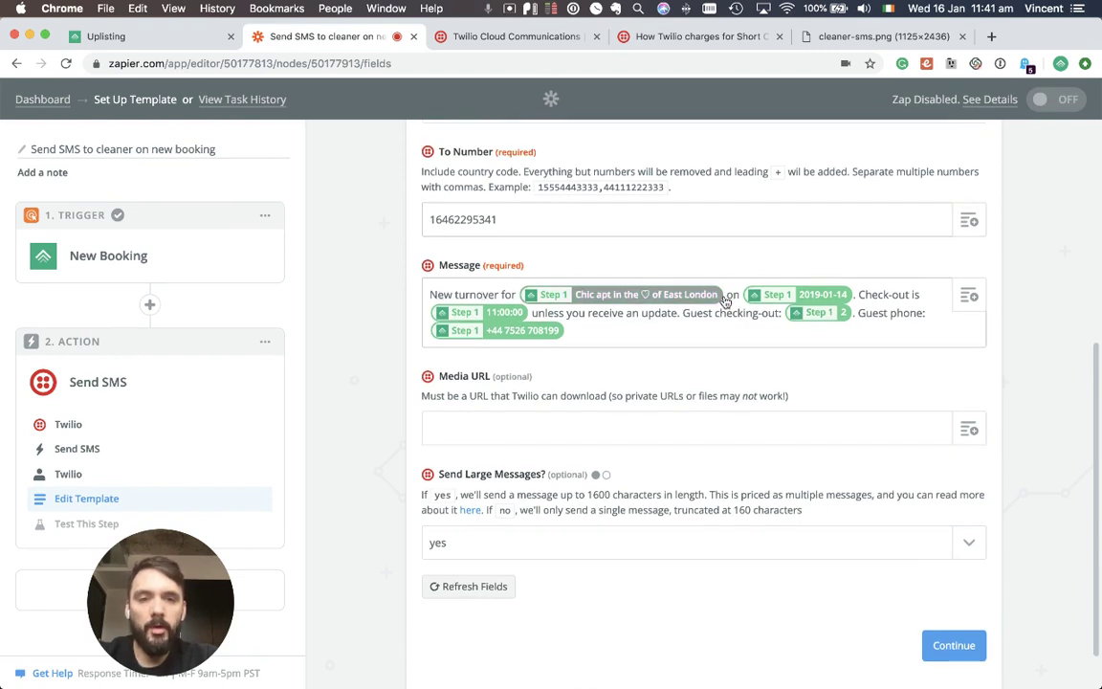
{"action": "left_click", "coordinate": [969, 296]}
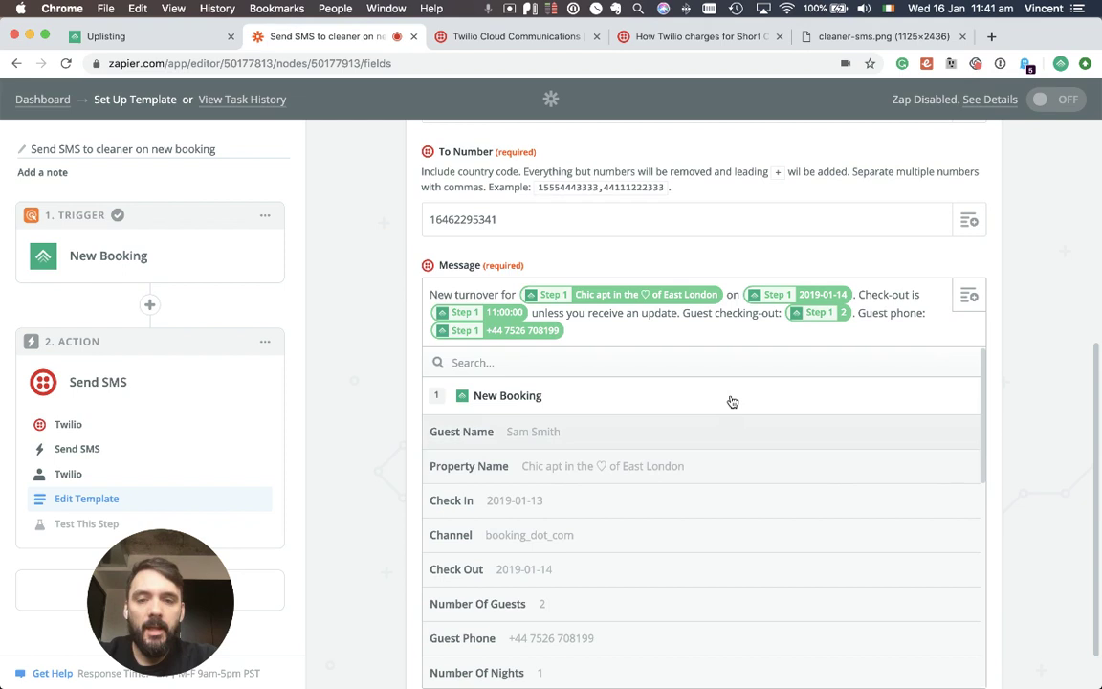
{"action": "left_click", "coordinate": [733, 295]}
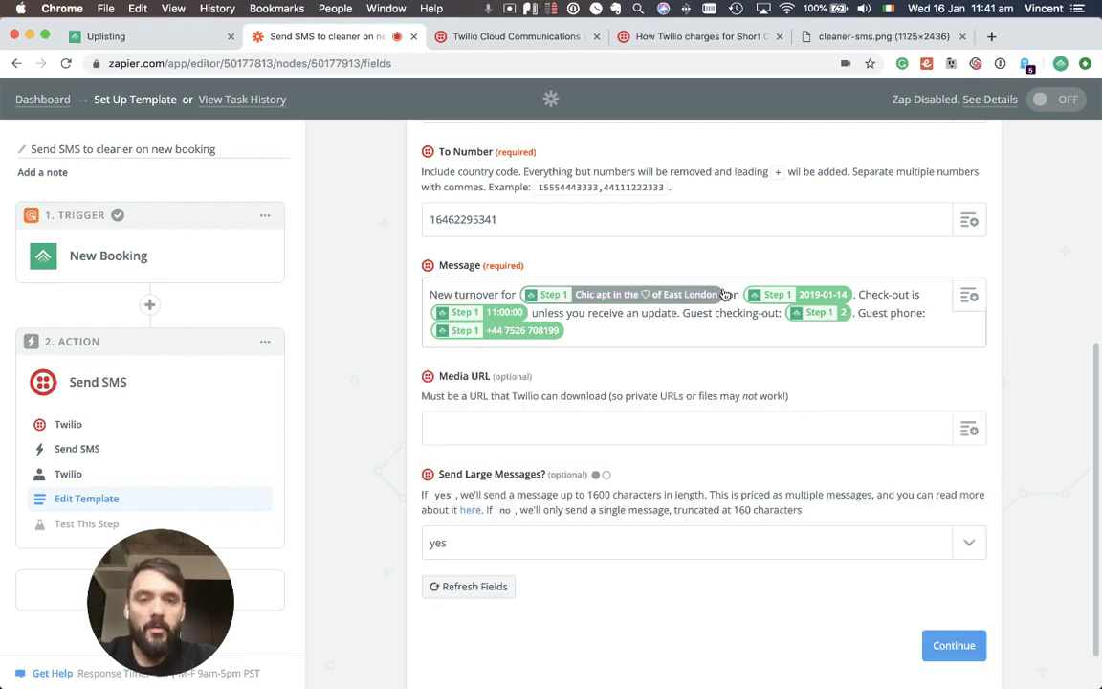
{"action": "left_click", "coordinate": [877, 287]}
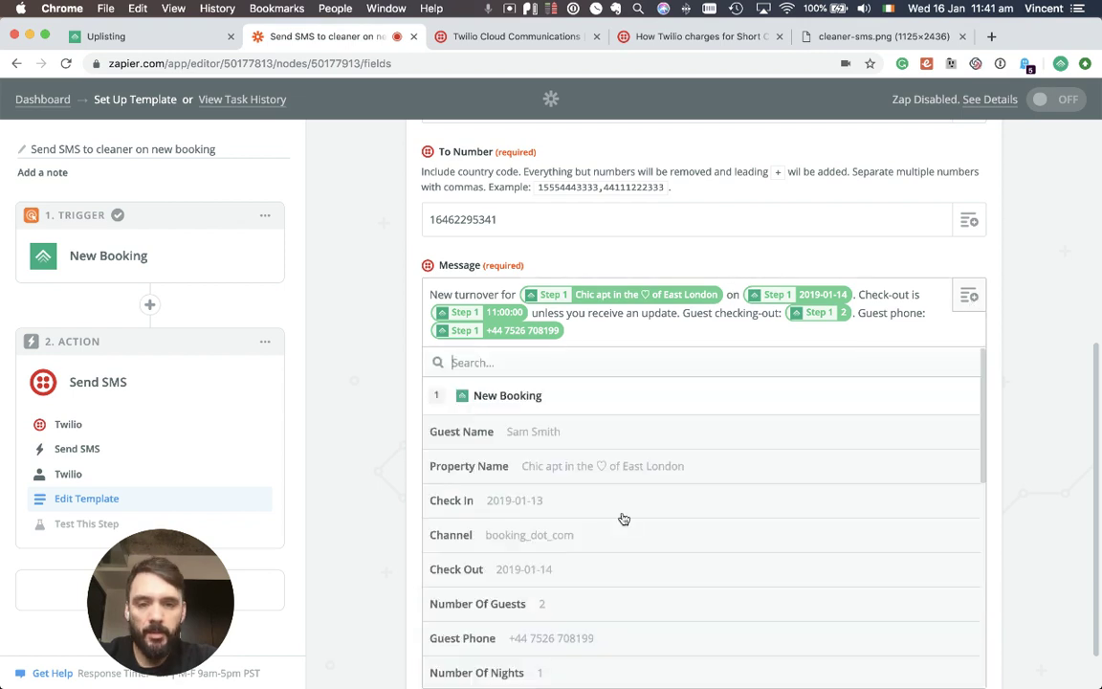
{"action": "scroll", "coordinate": [550, 521], "scroll_direction": "down", "scroll_amount": 2}
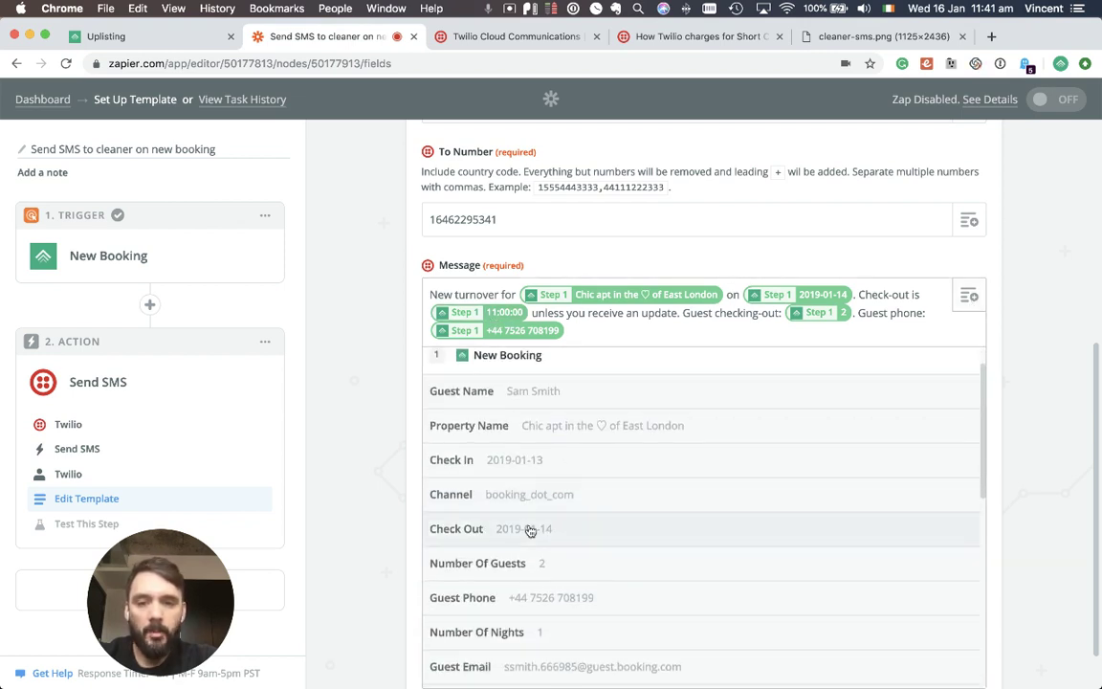
{"action": "scroll", "coordinate": [529, 498], "scroll_direction": "down", "scroll_amount": 5}
{"action": "scroll", "coordinate": [542, 588], "scroll_direction": "down", "scroll_amount": 5}
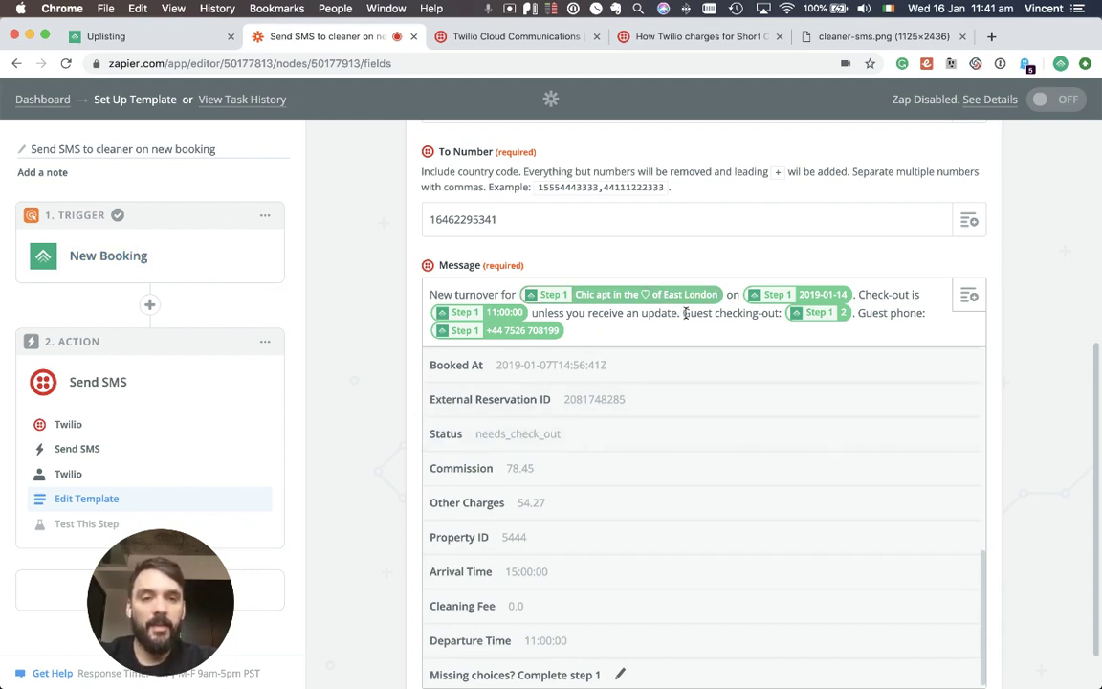
{"action": "scroll", "coordinate": [757, 460], "scroll_direction": "up", "scroll_amount": 3}
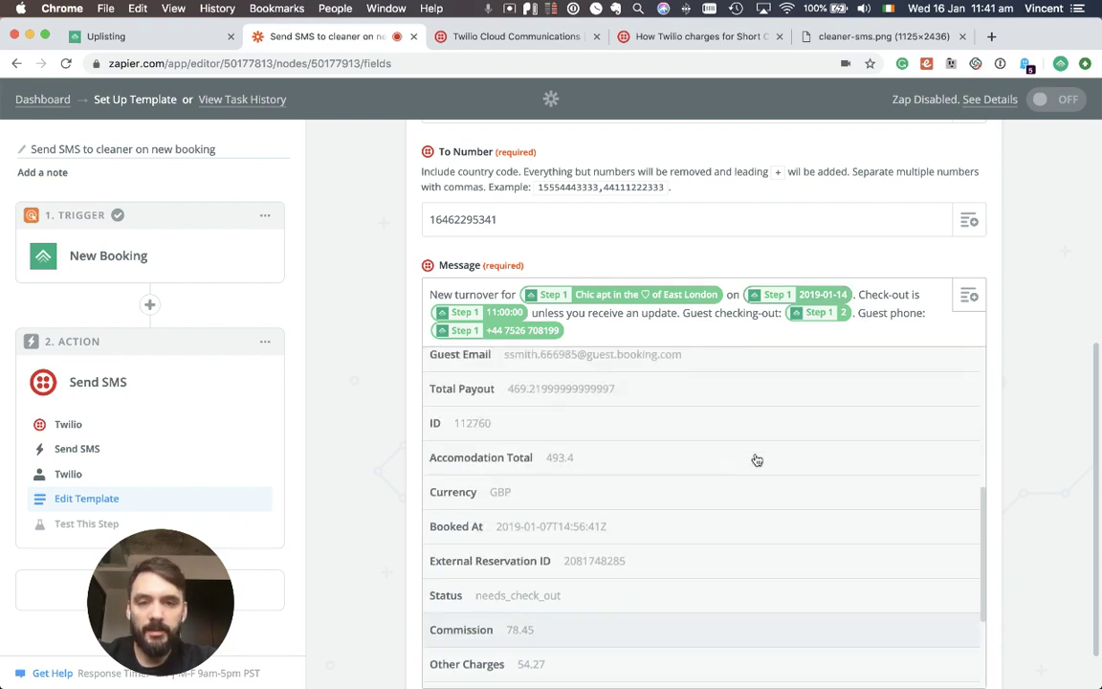
{"action": "scroll", "coordinate": [757, 460], "scroll_direction": "up", "scroll_amount": 5}
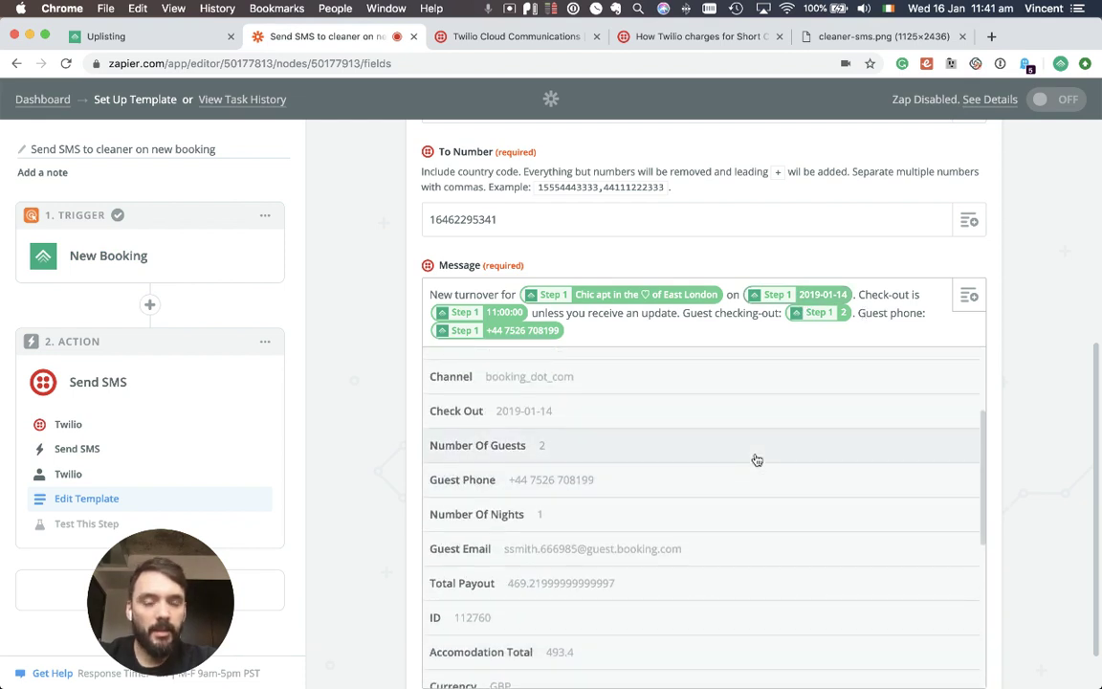
{"action": "scroll", "coordinate": [757, 460], "scroll_direction": "up", "scroll_amount": 1}
{"action": "scroll", "coordinate": [708, 445], "scroll_direction": "up", "scroll_amount": 3}
{"action": "scroll", "coordinate": [709, 446], "scroll_direction": "down", "scroll_amount": 3}
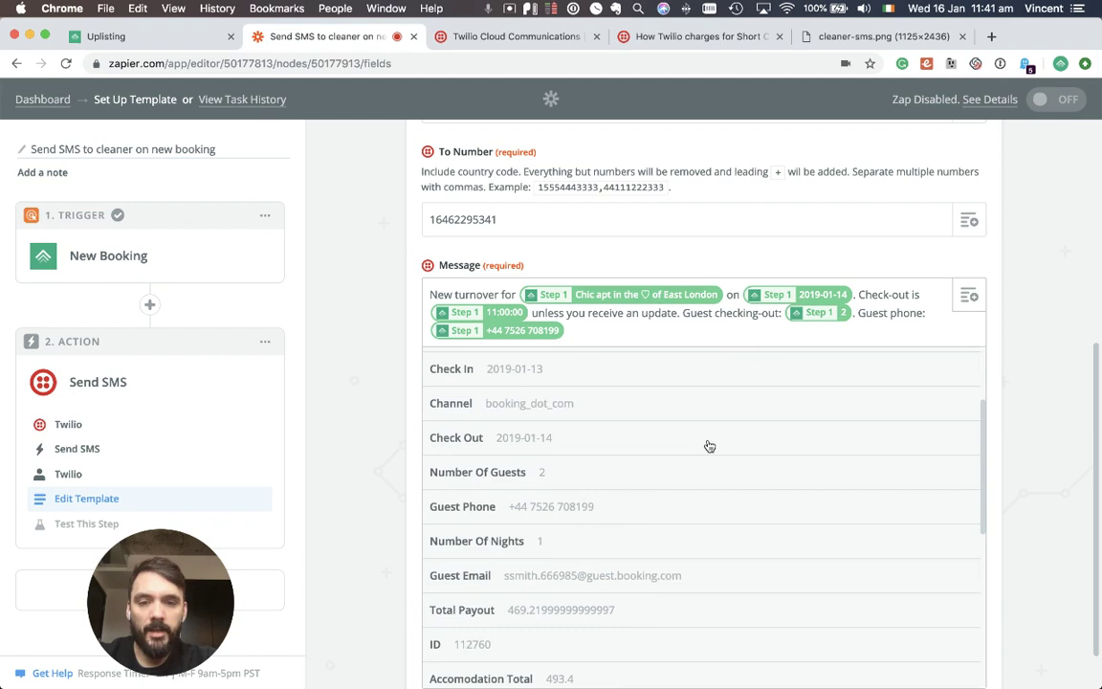
- Replace 'Guest' with 'Number of guests' before 'checking-out' in the SMS message
{"action": "left_click", "coordinate": [709, 314]}
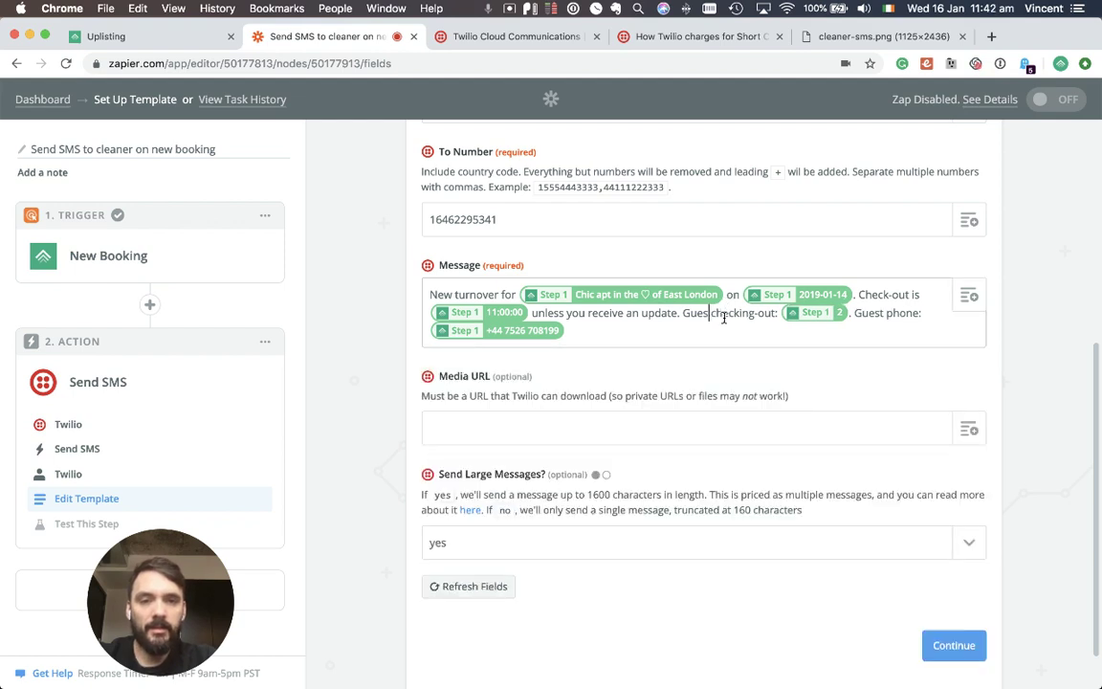
{"action": "key", "text": "BackSpace"}
{"action": "key", "text": "BackSpace"}
{"action": "key", "text": "BackSpace"}
{"action": "key", "text": "BackSpace"}
{"action": "type", "text": "Num"}
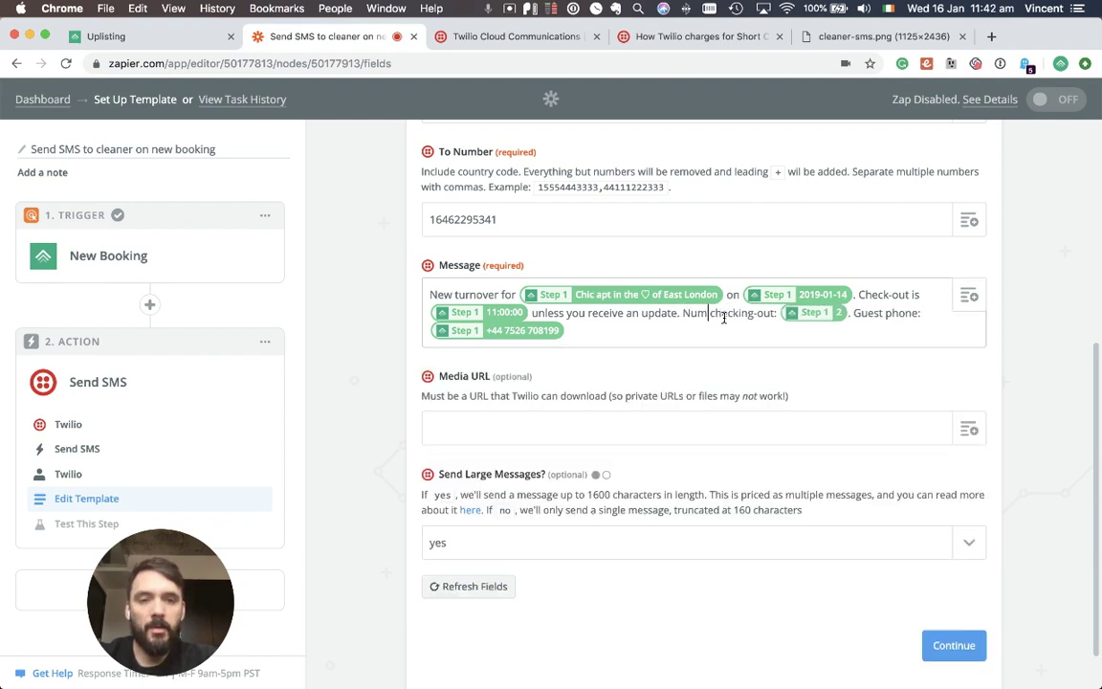
{"action": "type", "text": "ber of guests"}
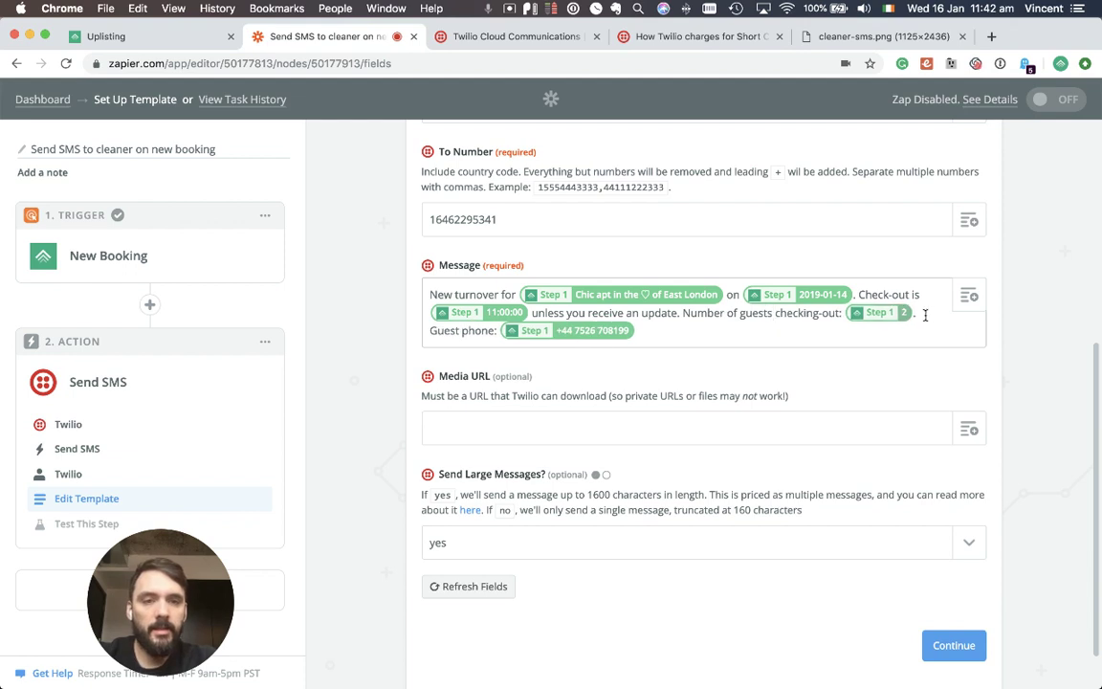
{"action": "left_click", "coordinate": [813, 287]}
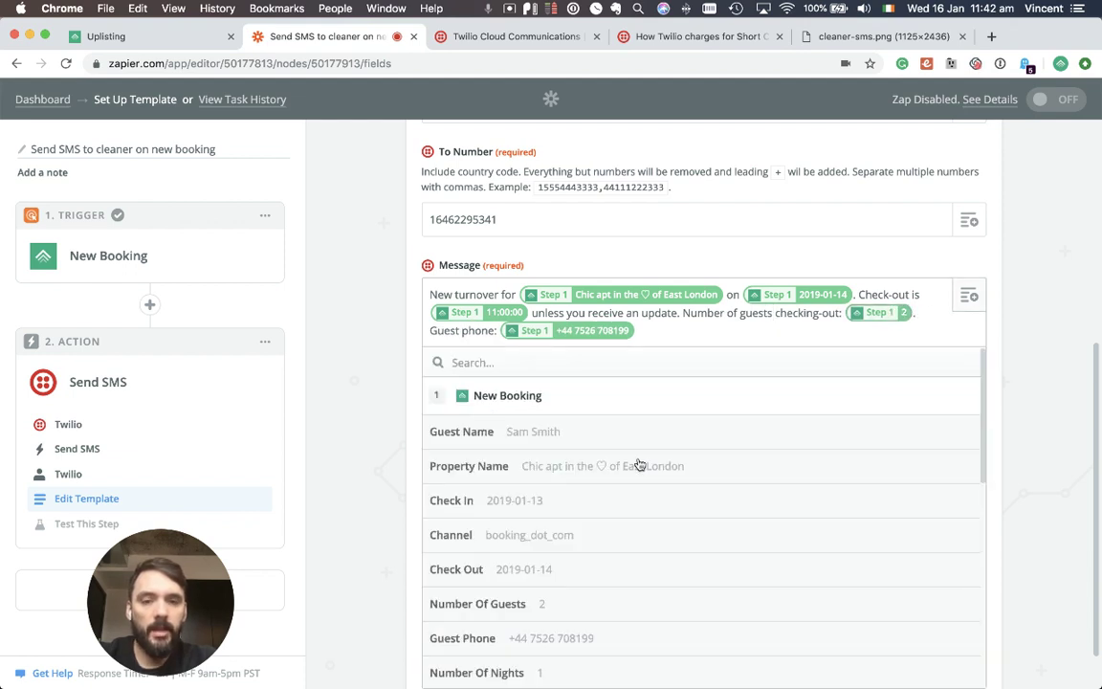
{"action": "scroll", "coordinate": [639, 465], "scroll_direction": "down", "scroll_amount": 2}
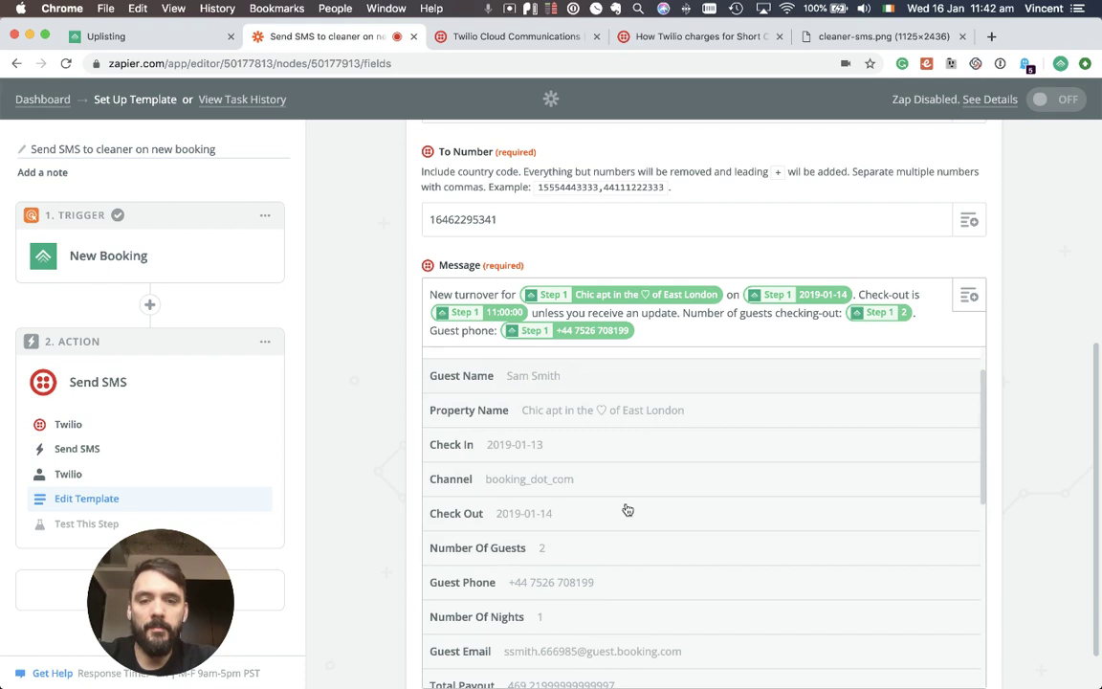
{"action": "left_click", "coordinate": [645, 328]}
{"action": "key", "text": "Escape"}
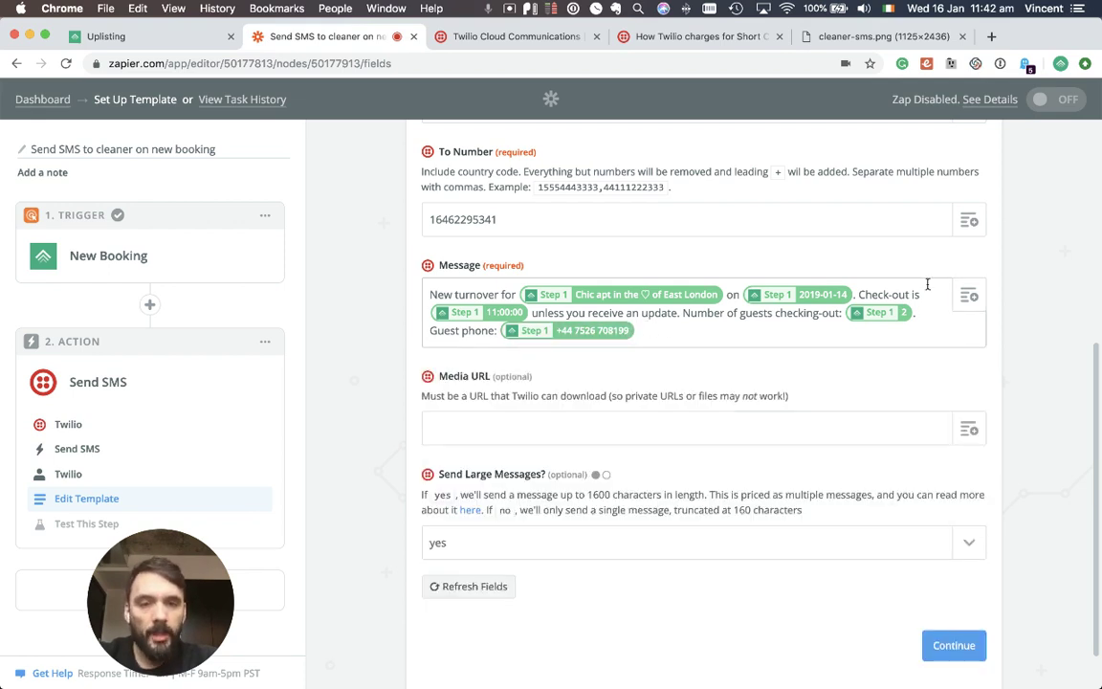
- Scroll through the New Booking insert-field list to review the available booking fields
{"action": "left_click", "coordinate": [968, 294]}
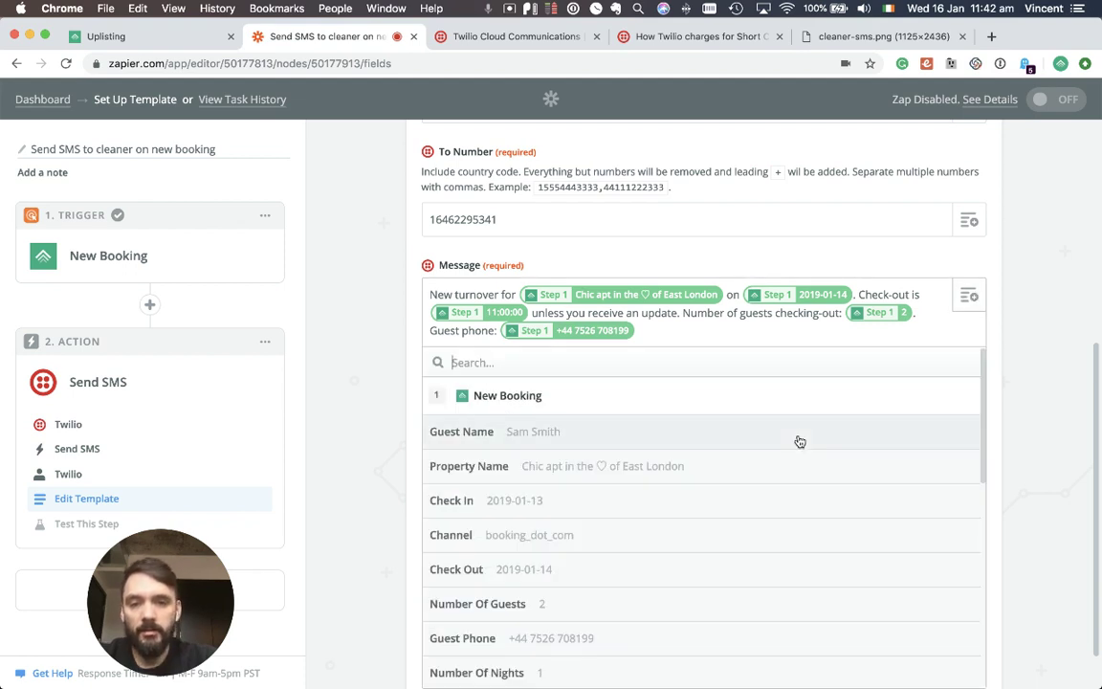
{"action": "scroll", "coordinate": [708, 413], "scroll_direction": "down", "scroll_amount": 1}
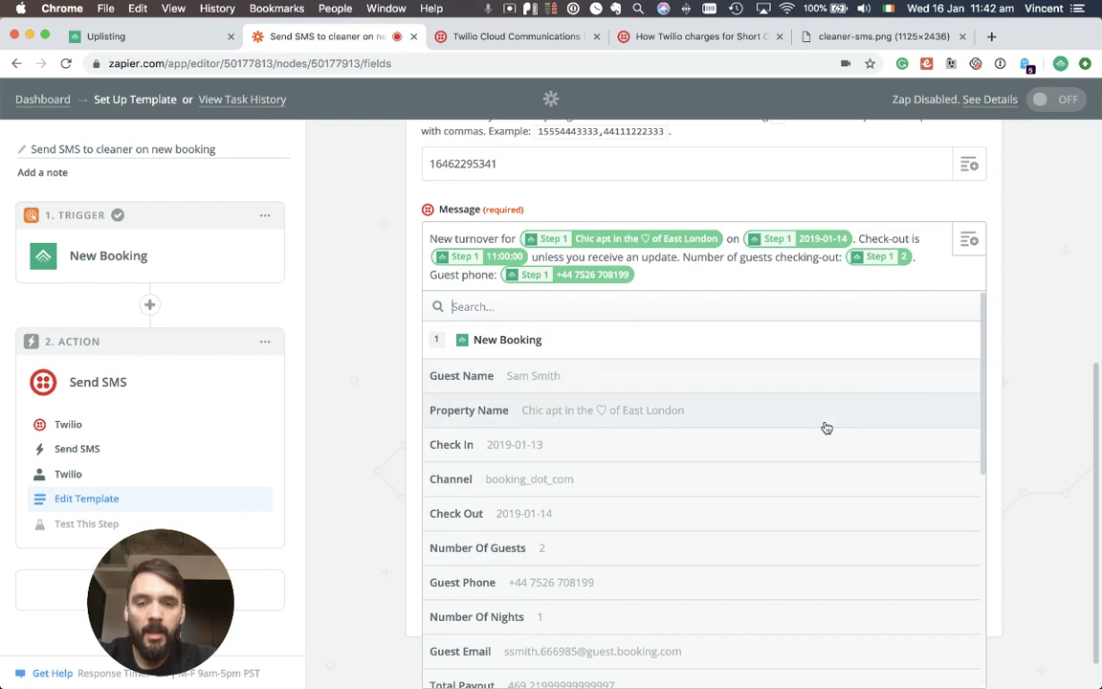
{"action": "scroll", "coordinate": [744, 506], "scroll_direction": "down", "scroll_amount": 4}
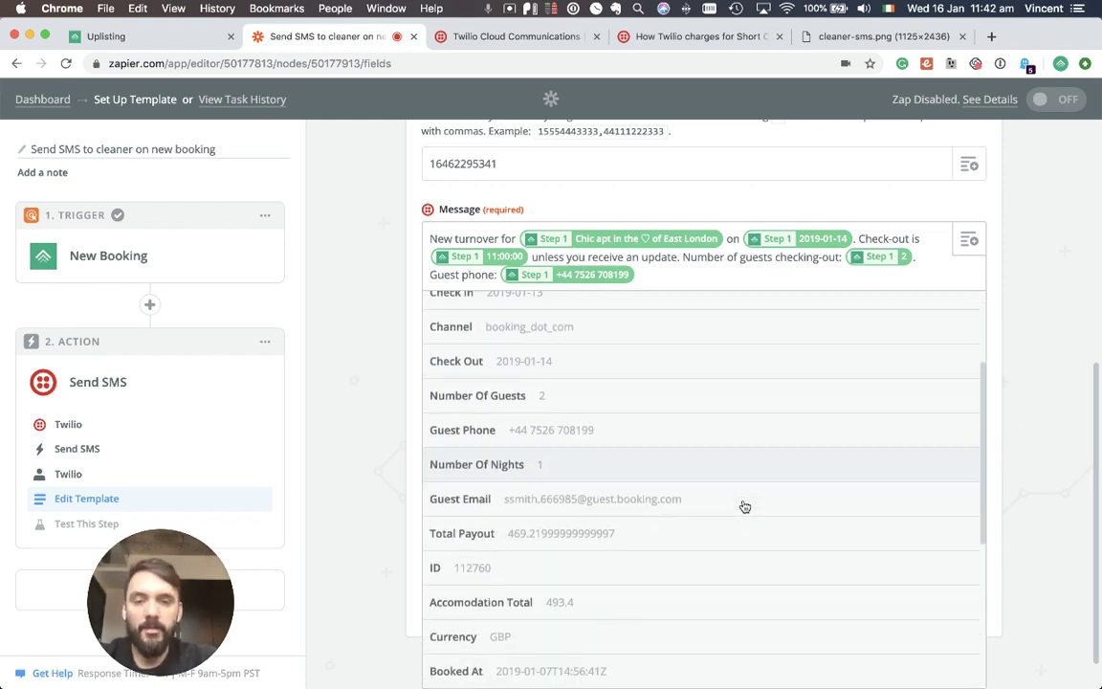
{"action": "scroll", "coordinate": [744, 506], "scroll_direction": "down", "scroll_amount": 1}
{"action": "scroll", "coordinate": [765, 426], "scroll_direction": "down", "scroll_amount": 1}
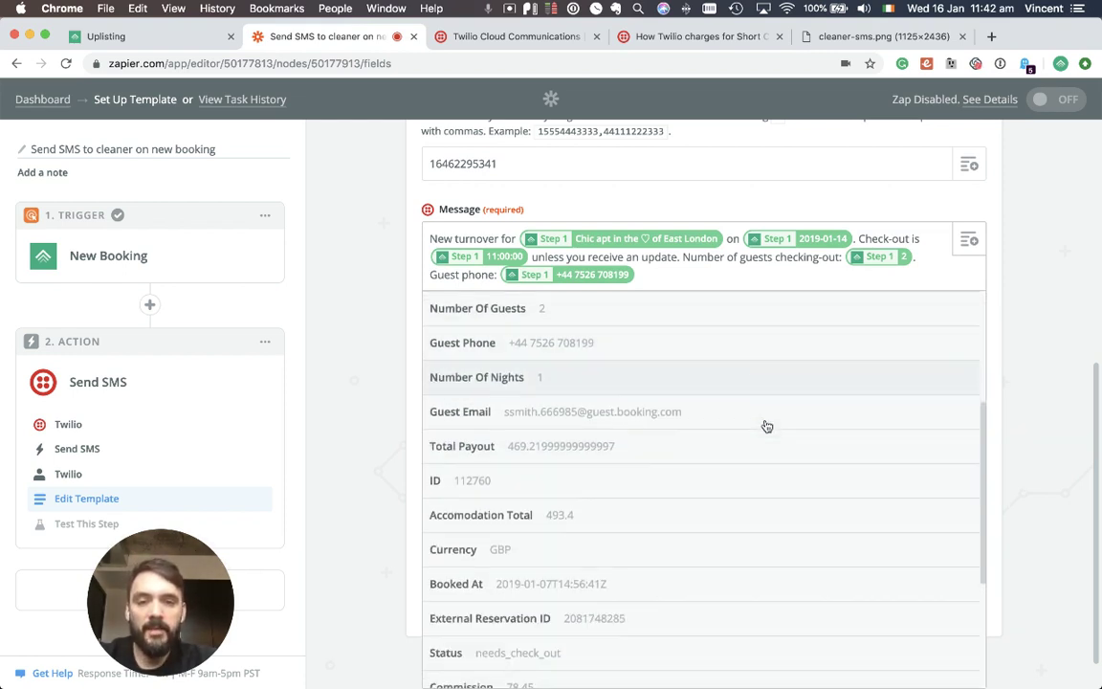
{"action": "scroll", "coordinate": [751, 450], "scroll_direction": "down", "scroll_amount": 1}
{"action": "scroll", "coordinate": [676, 468], "scroll_direction": "down", "scroll_amount": 3}
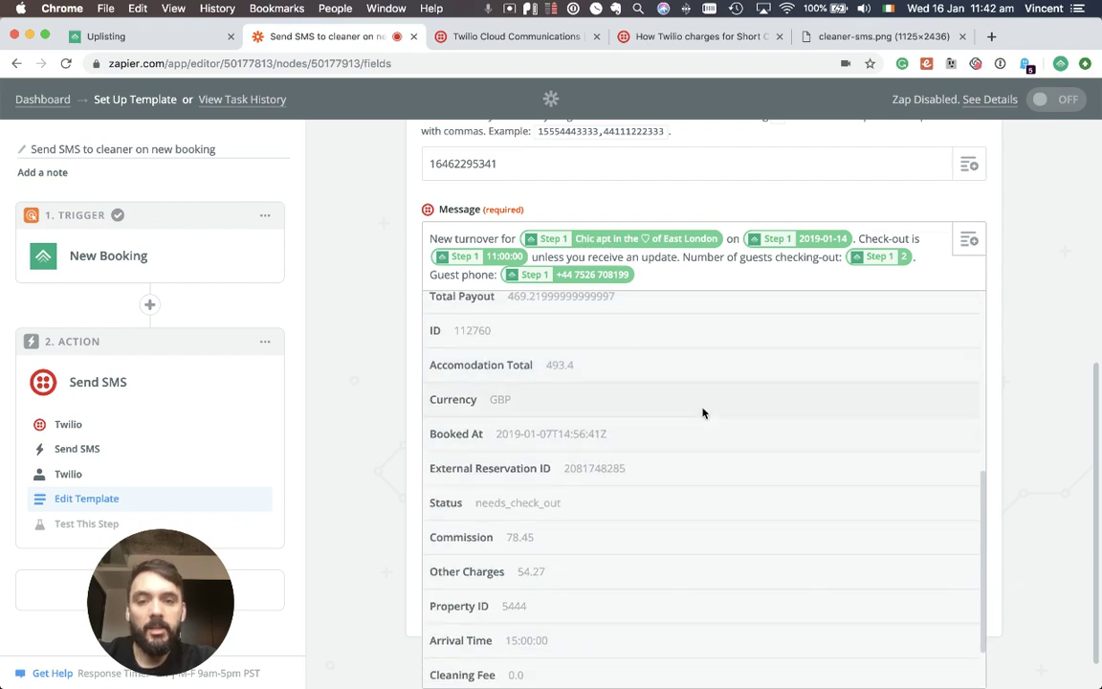
{"action": "left_click", "coordinate": [1029, 257]}
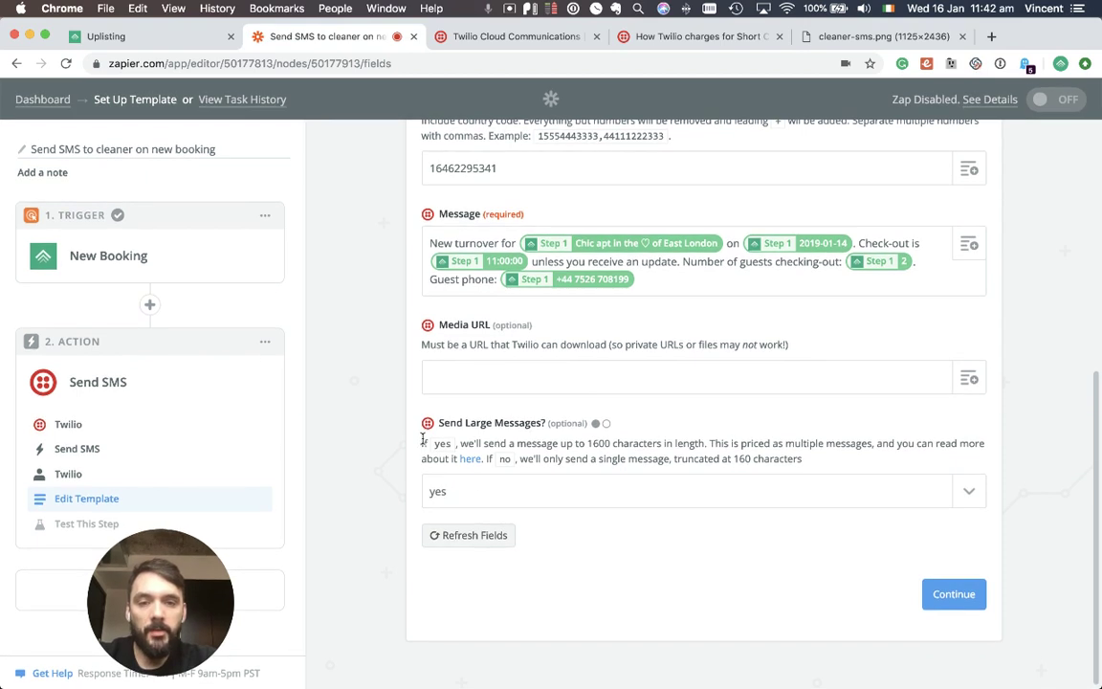
{"action": "left_click_drag", "start_coordinate": [587, 443], "coordinate": [601, 443]}
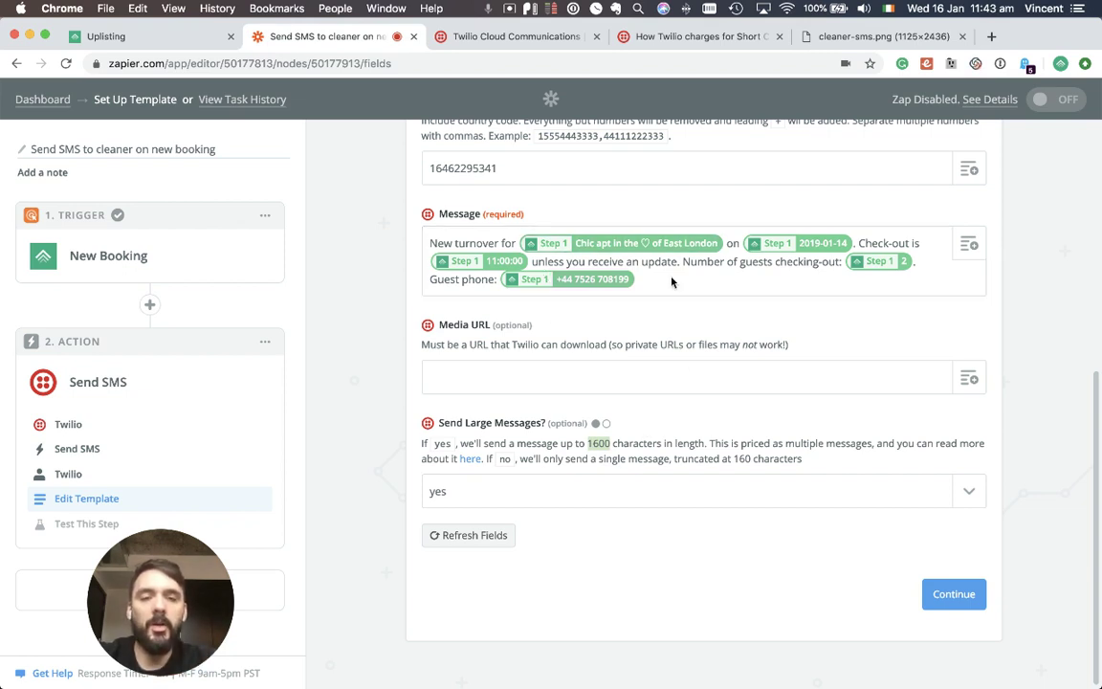
- Send the test SMS to Twilio and check the 'Test was successful!' result with its message body
{"action": "left_click", "coordinate": [947, 595]}
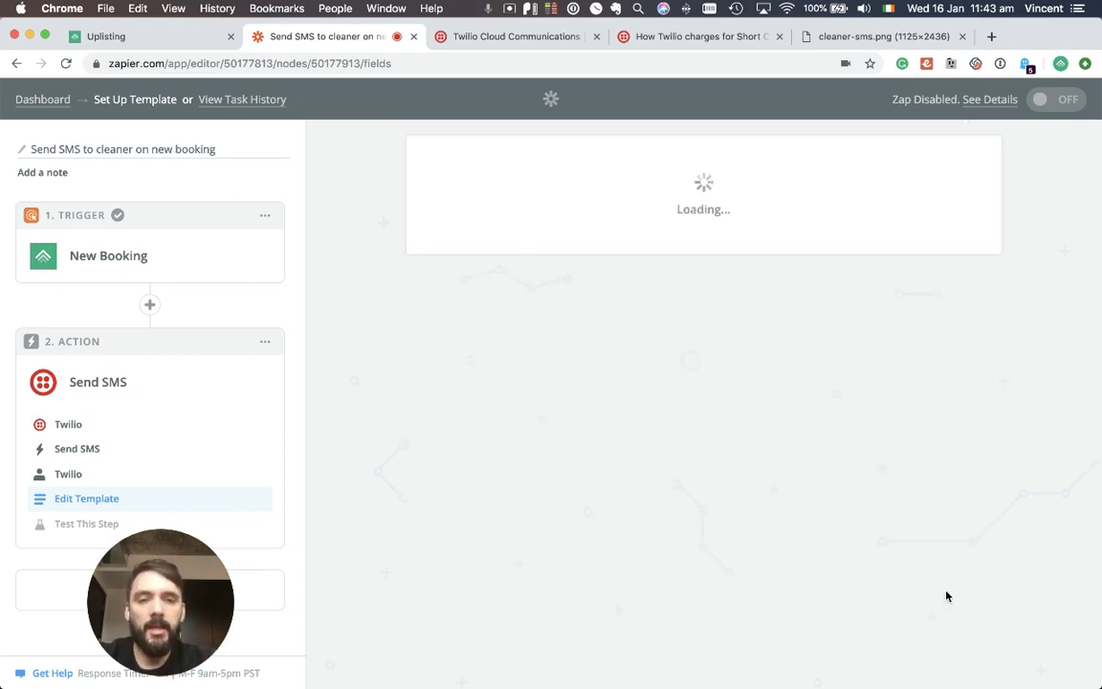
{"action": "scroll", "coordinate": [1078, 316], "scroll_direction": "down", "scroll_amount": 4}
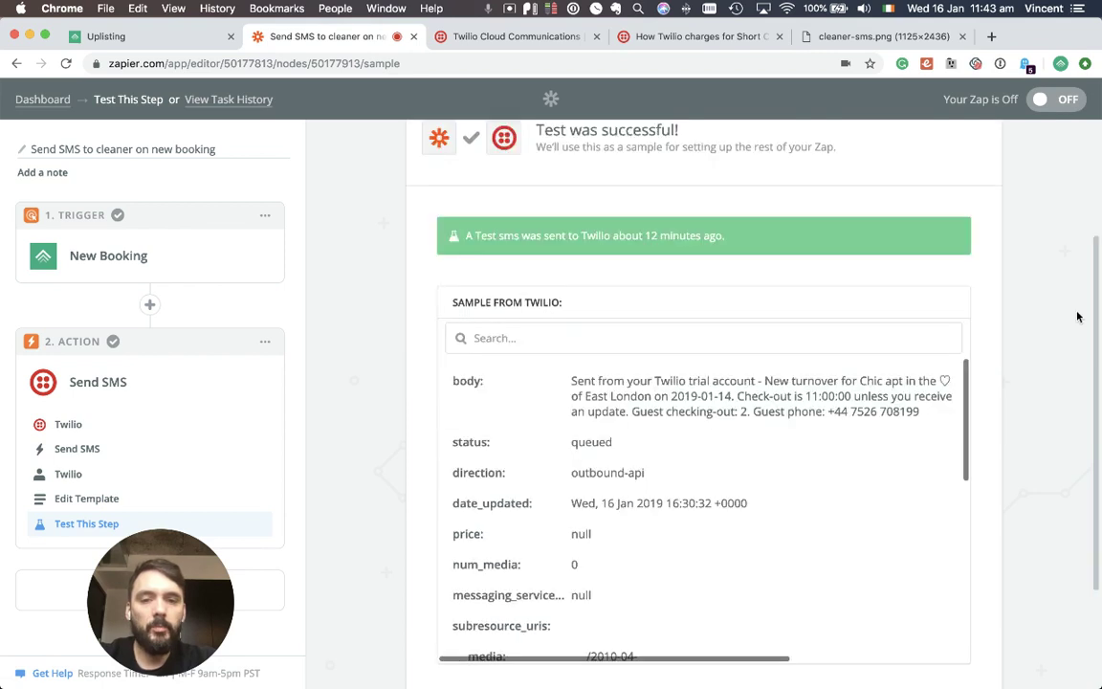
{"action": "left_click", "coordinate": [515, 560]}
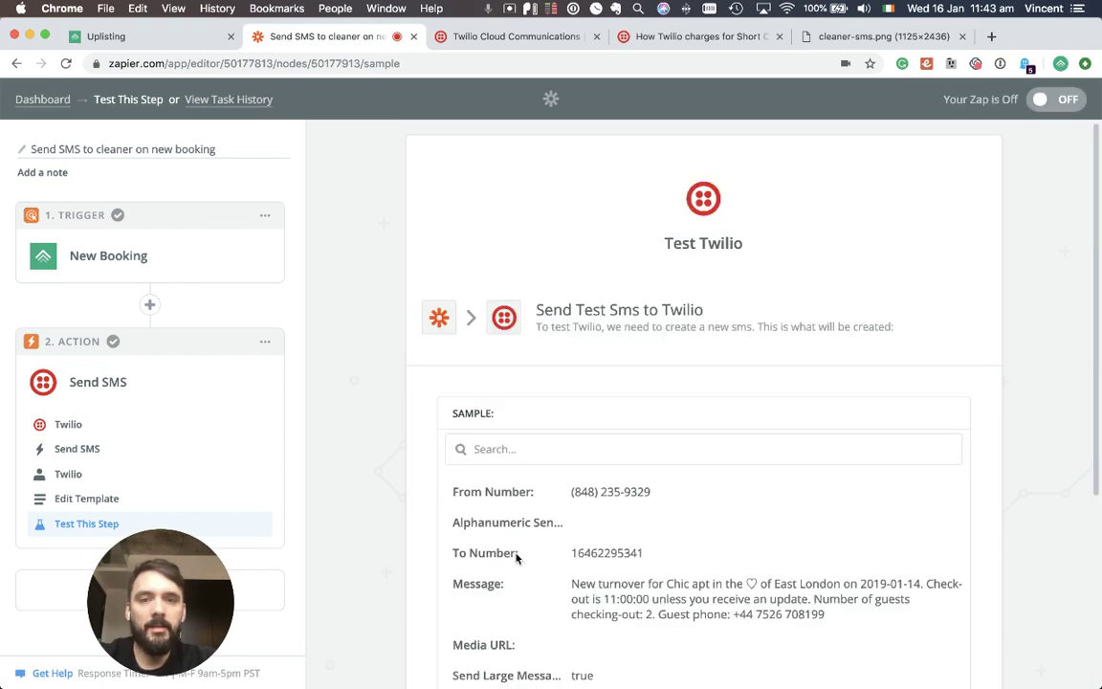
{"action": "scroll", "coordinate": [517, 557], "scroll_direction": "down", "scroll_amount": 4}
{"action": "left_click", "coordinate": [937, 566]}
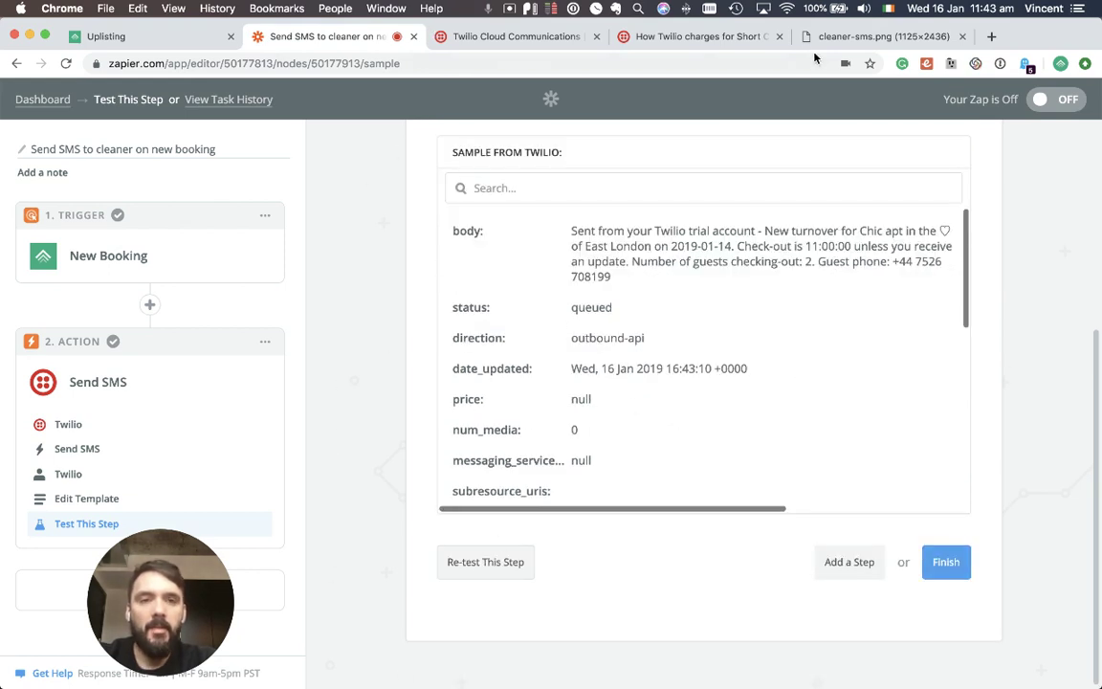
{"action": "scroll", "coordinate": [720, 362], "scroll_direction": "up", "scroll_amount": 5}
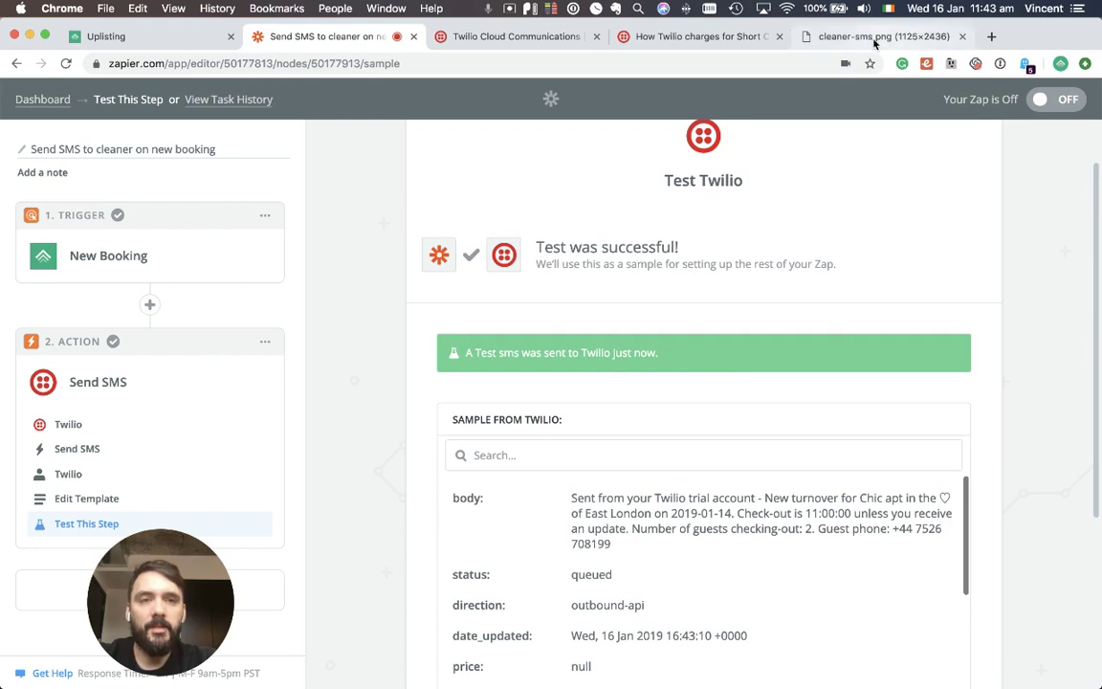
- View cleaner-sms.png, showing the booking SMS arrived on the cleaner's phone
{"action": "left_click", "coordinate": [880, 37]}
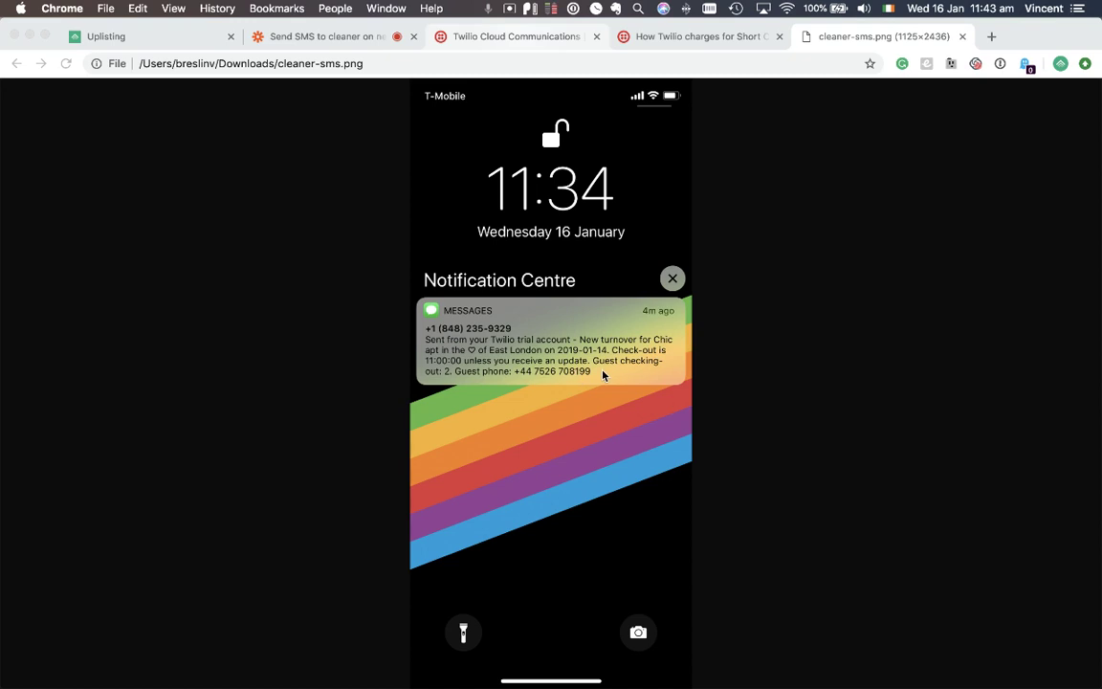
- Return to the 'Send SMS to cleaner on new booking' zap to view Twilio's queued SMS test result
{"action": "left_click", "coordinate": [165, 40]}
{"action": "left_click", "coordinate": [315, 40]}
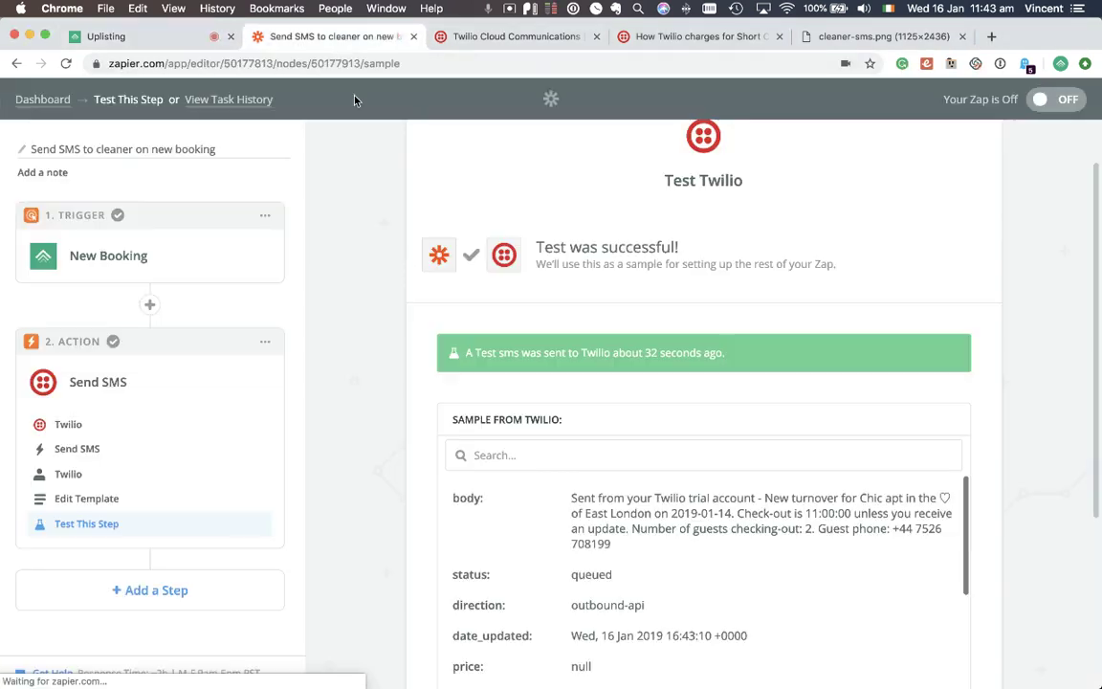
{"action": "scroll", "coordinate": [385, 315], "scroll_direction": "up", "scroll_amount": 2}
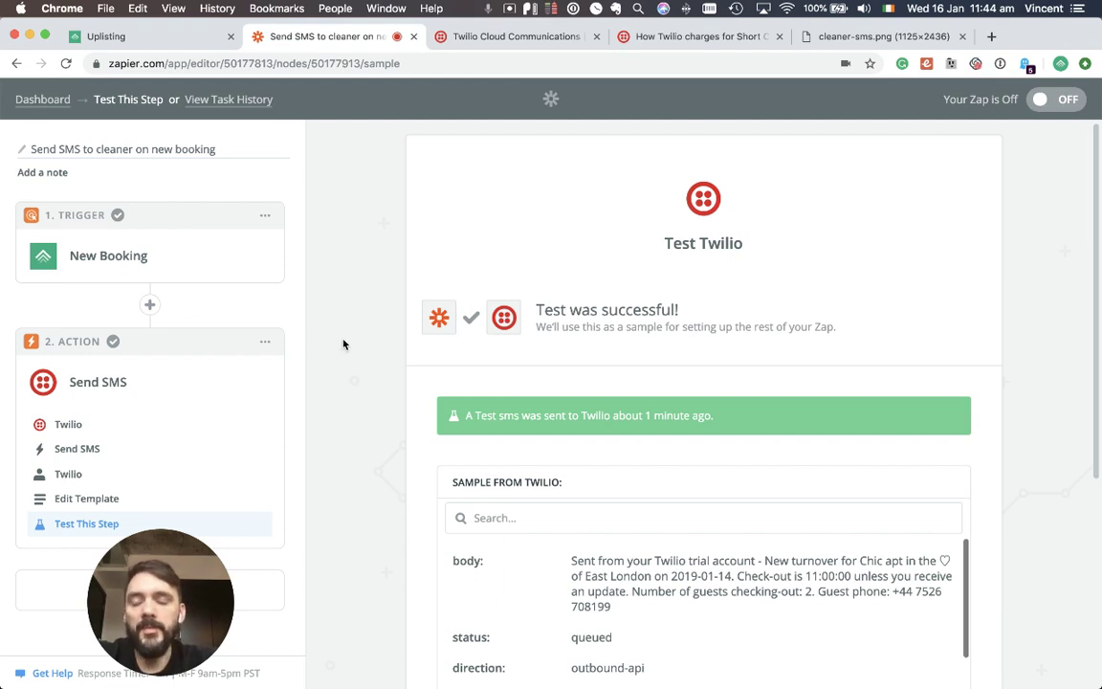
- Insert an 'Only continue if' Filter step between the booking trigger and the SMS action
{"action": "left_click", "coordinate": [156, 309]}
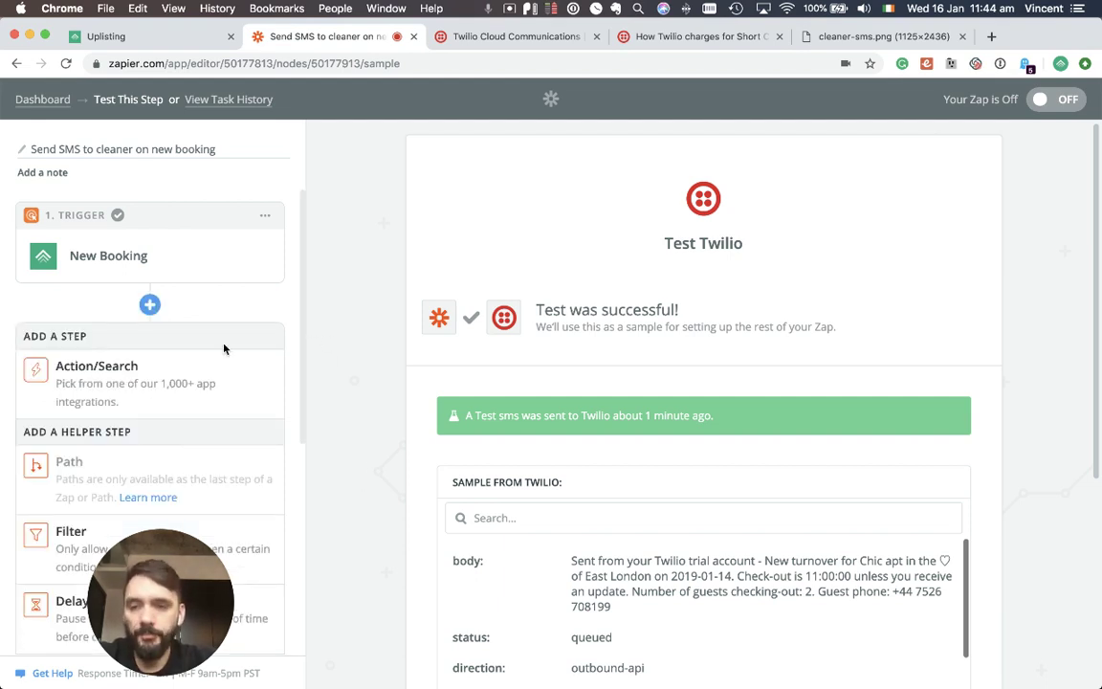
{"action": "scroll", "coordinate": [205, 316], "scroll_direction": "down", "scroll_amount": 4}
{"action": "scroll", "coordinate": [220, 313], "scroll_direction": "up", "scroll_amount": 2}
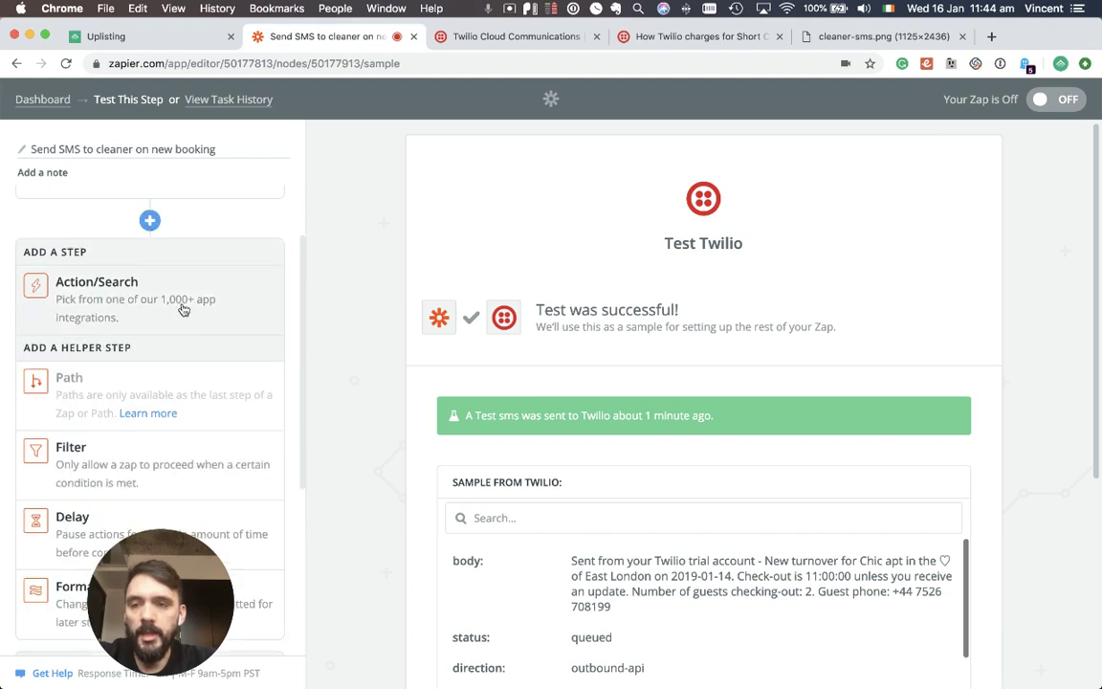
{"action": "scroll", "coordinate": [187, 325], "scroll_direction": "down", "scroll_amount": 3}
{"action": "left_click", "coordinate": [191, 342]}
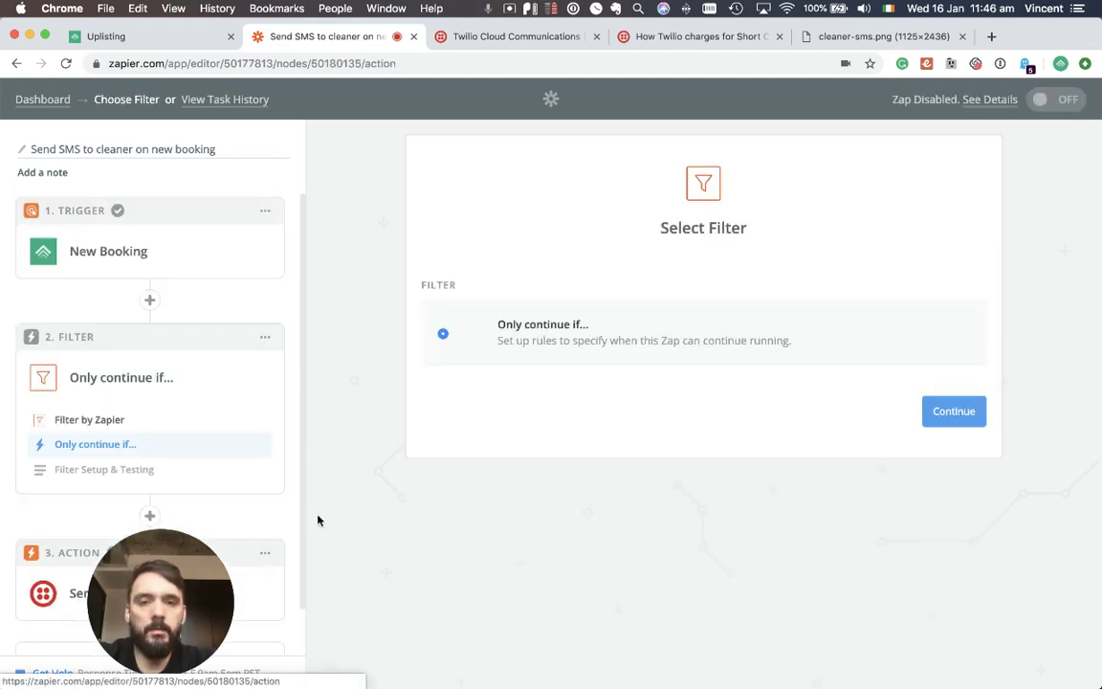
{"action": "left_click", "coordinate": [947, 414]}
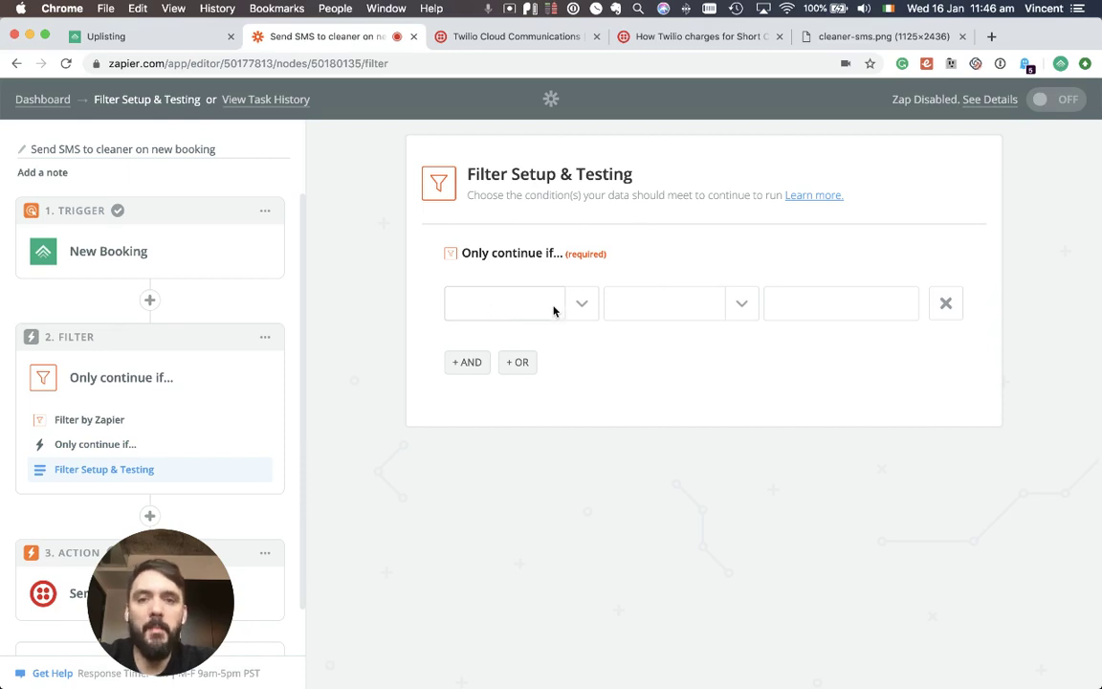
- Set the filter condition: Property Name (Text) Exactly matches 'Chic apt in the ♡ of East London'
{"action": "left_click", "coordinate": [581, 315]}
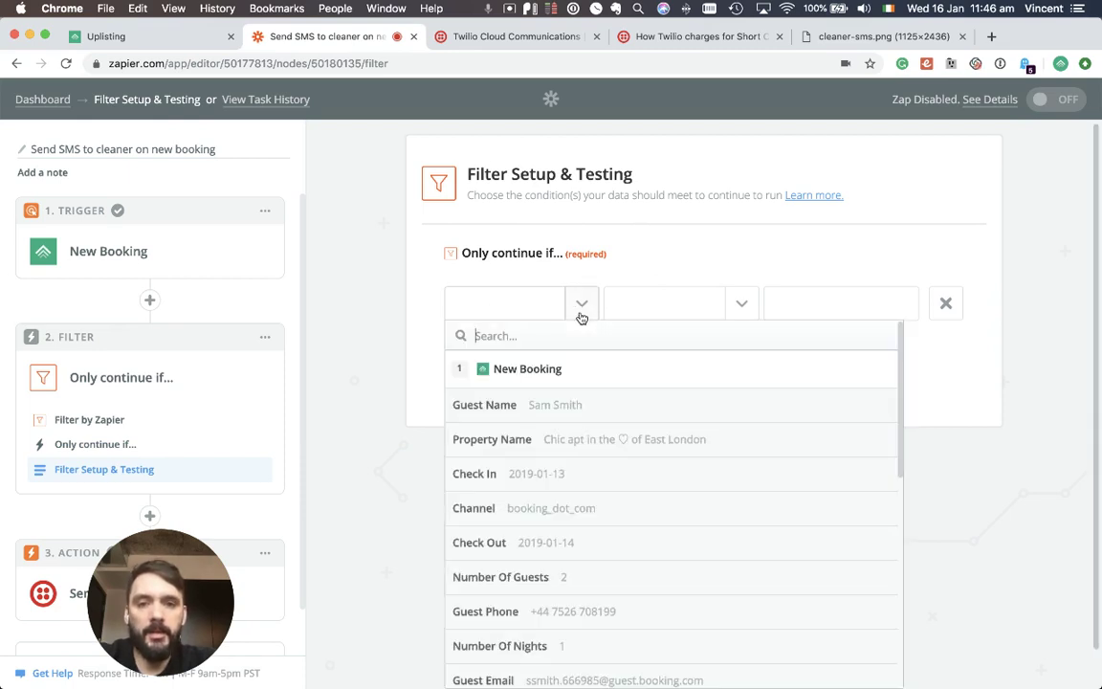
{"action": "left_click", "coordinate": [519, 452]}
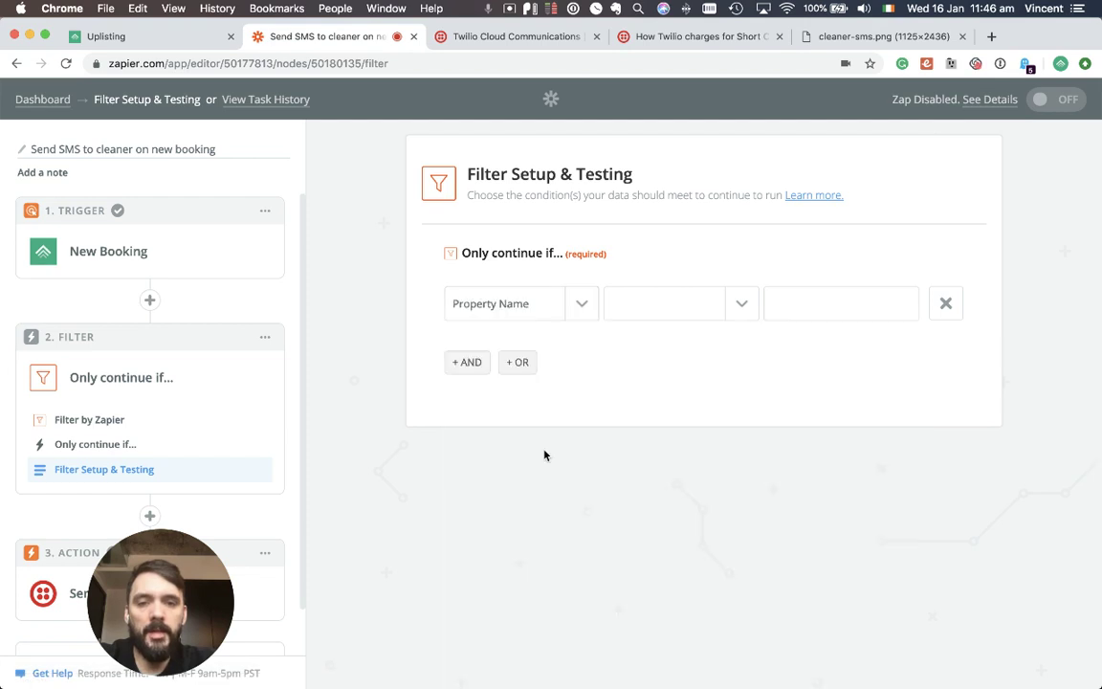
{"action": "left_click", "coordinate": [742, 303]}
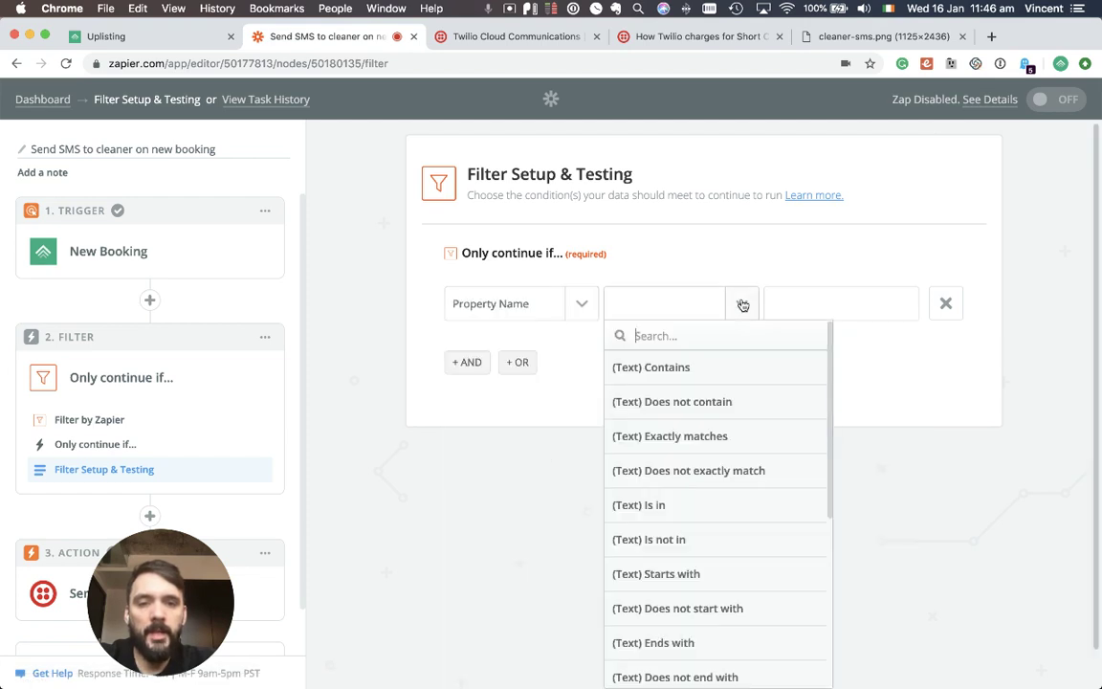
{"action": "left_click", "coordinate": [736, 437]}
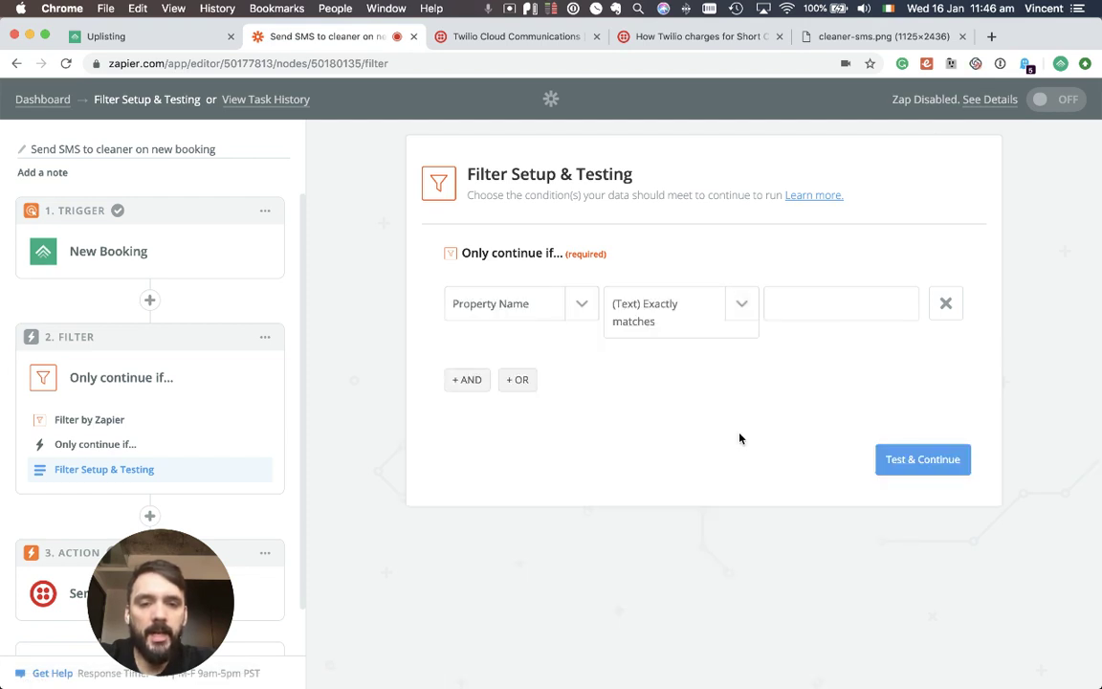
{"action": "left_click", "coordinate": [806, 291]}
{"action": "type", "text": "apt in the ♡ of East London"}
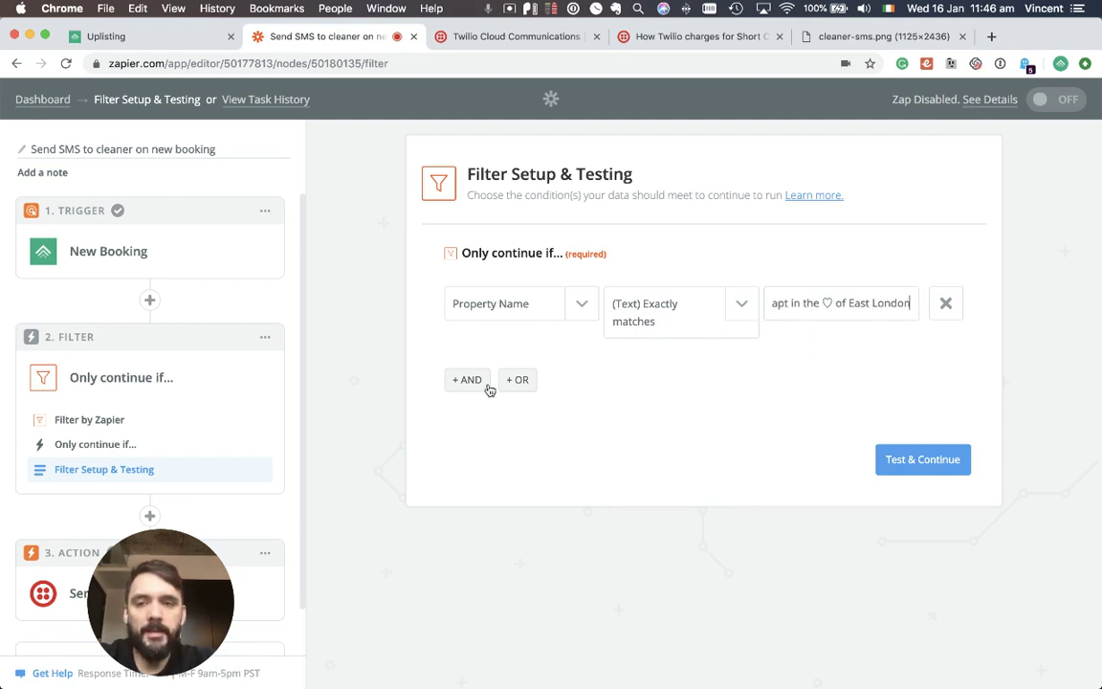
- Check the pasted property name value and add an OR condition group
{"action": "scroll", "coordinate": [55, 562], "scroll_direction": "down", "scroll_amount": 1}
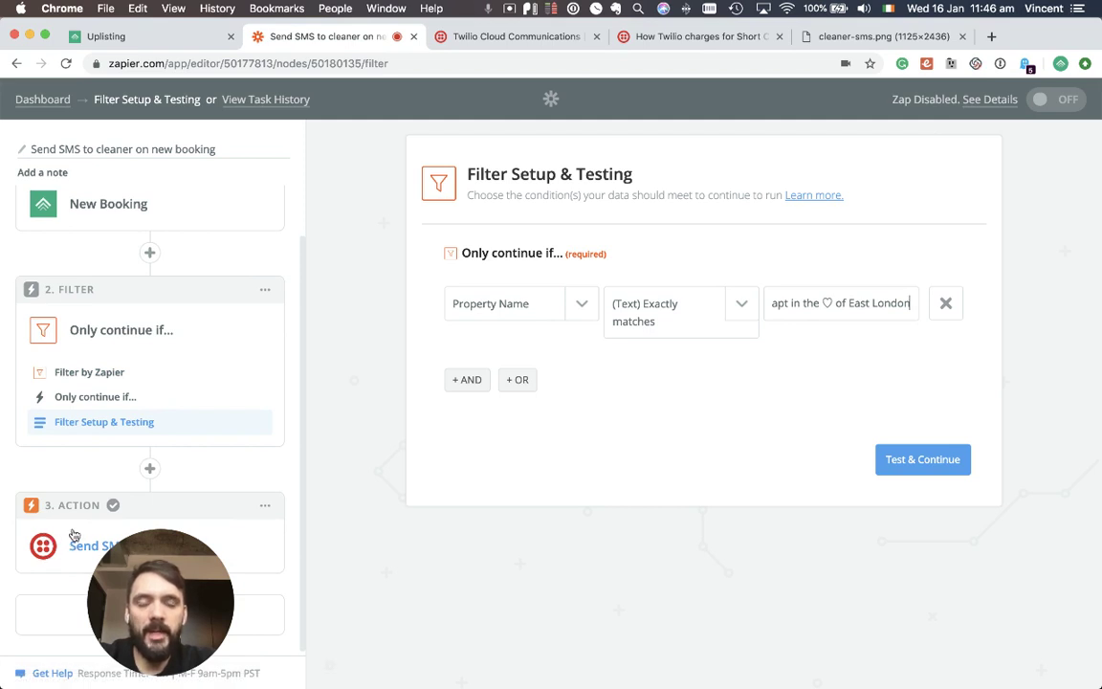
{"action": "scroll", "coordinate": [67, 528], "scroll_direction": "up", "scroll_amount": 1}
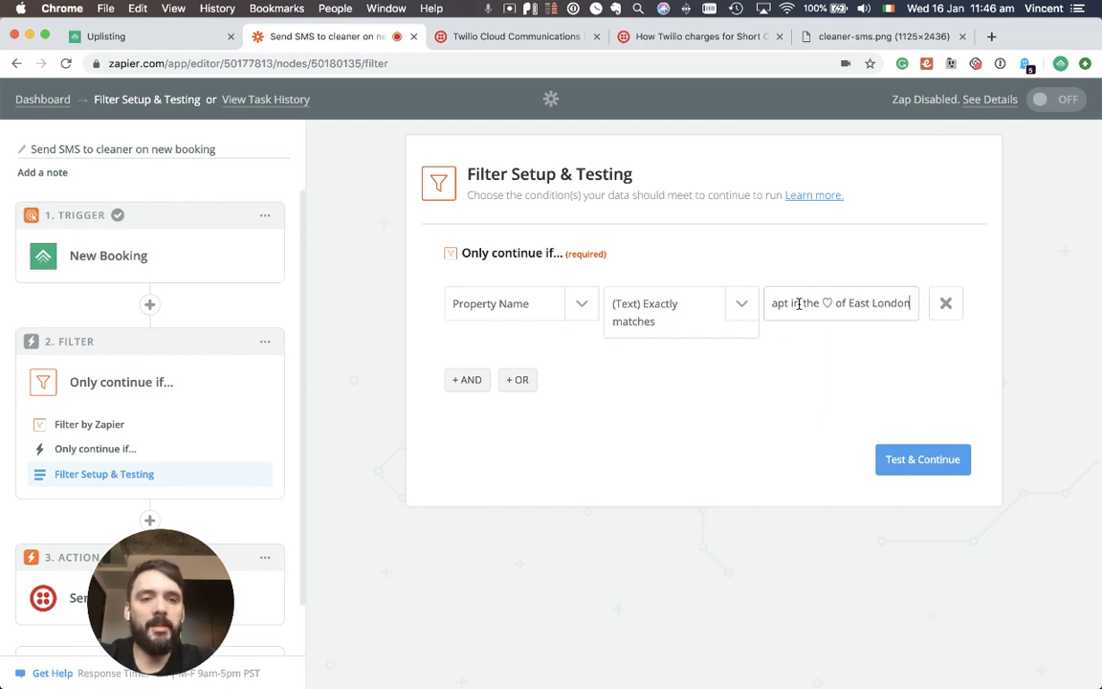
{"action": "triple_click", "coordinate": [811, 300]}
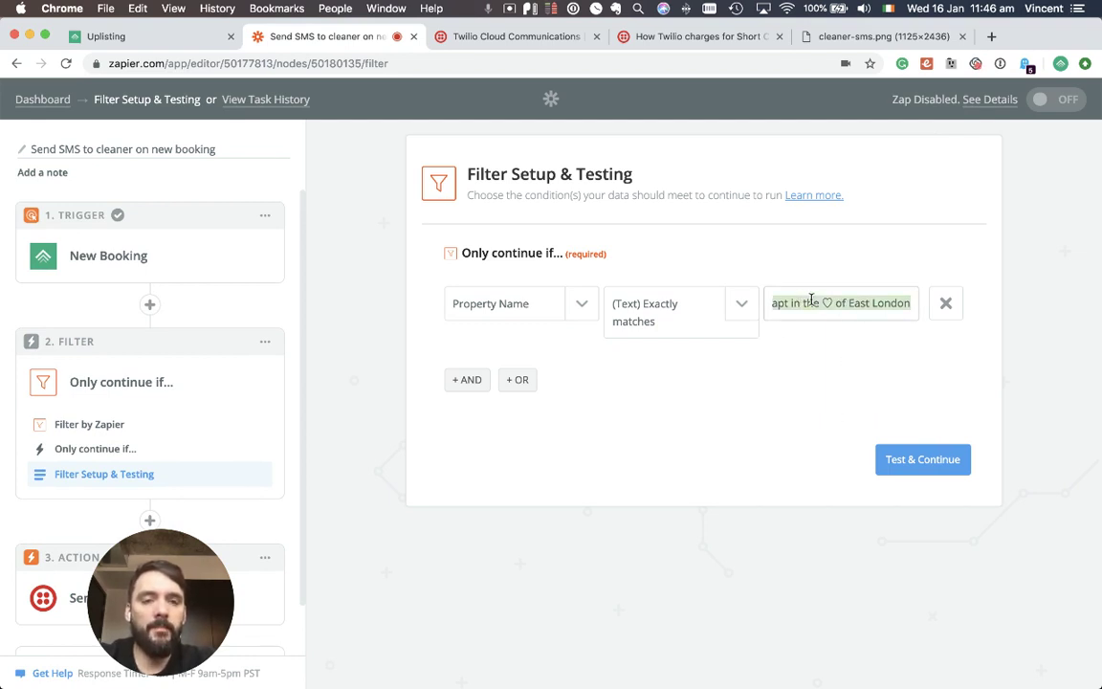
{"action": "scroll", "coordinate": [811, 302], "scroll_direction": "left", "scroll_amount": 2}
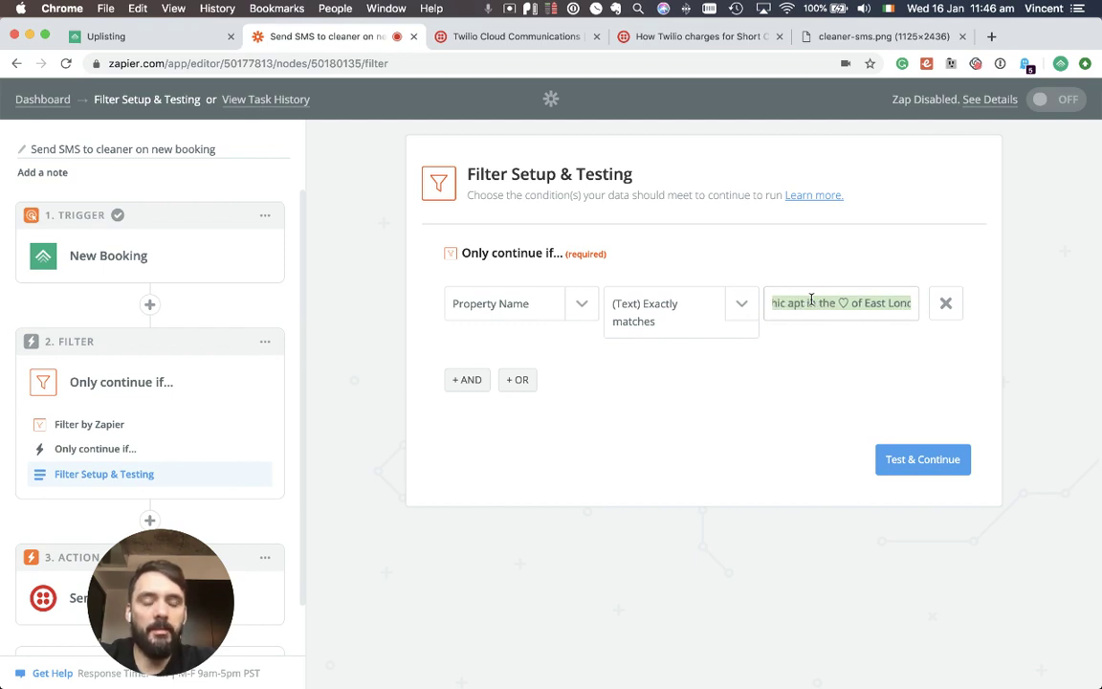
{"action": "scroll", "coordinate": [811, 302], "scroll_direction": "left", "scroll_amount": 2}
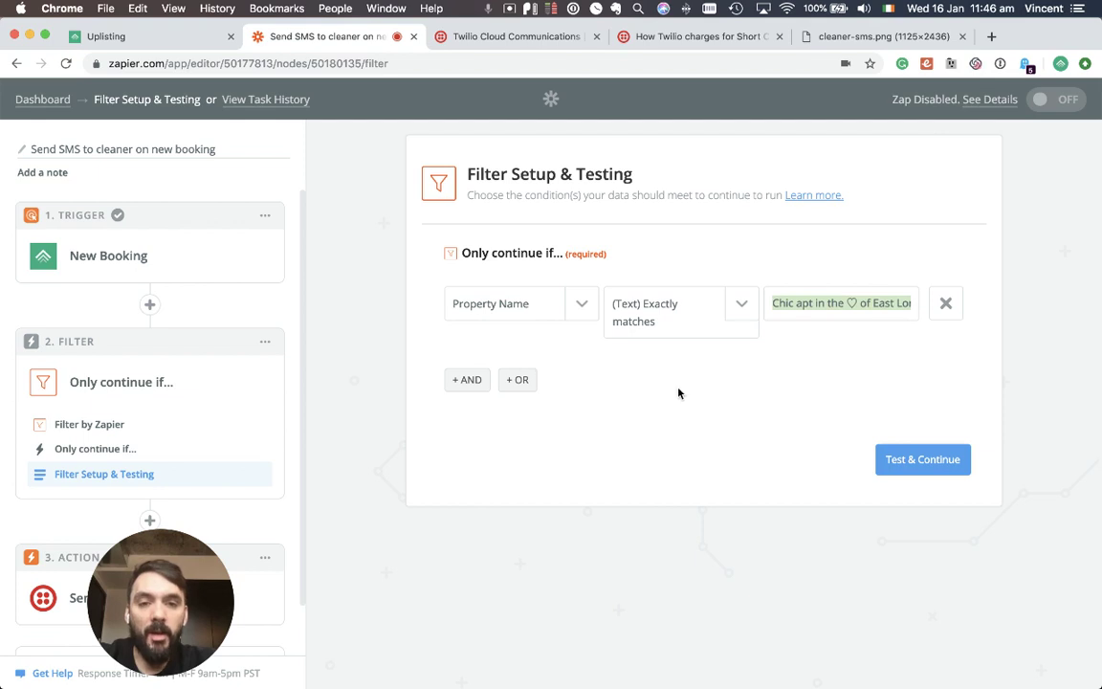
{"action": "left_click", "coordinate": [610, 348]}
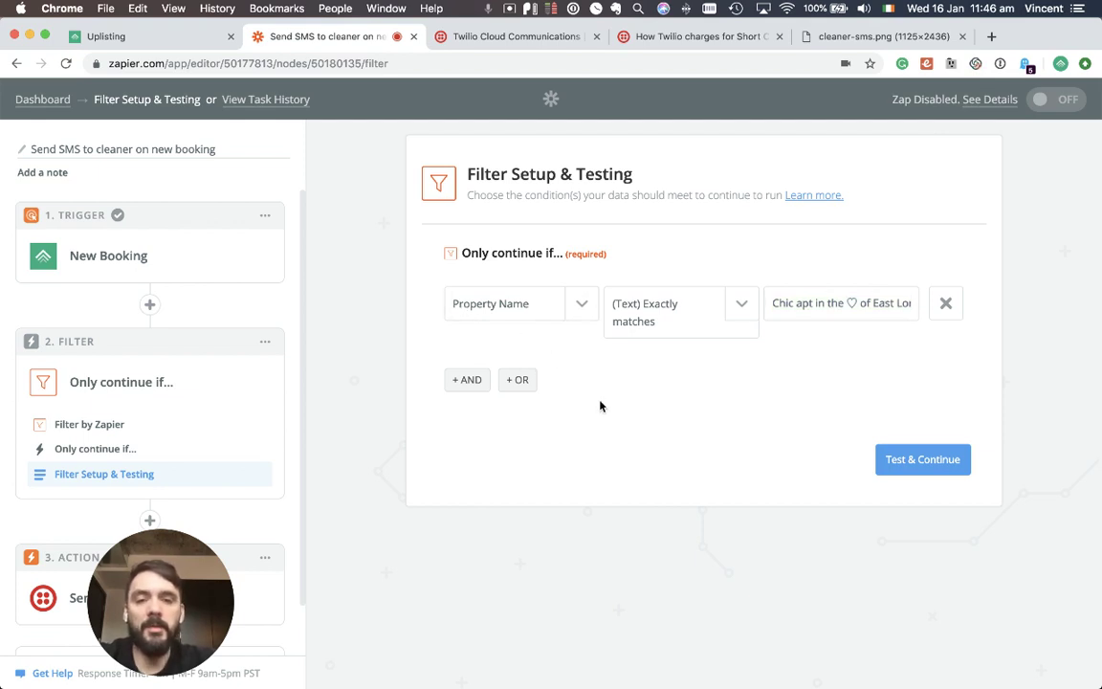
{"action": "left_click", "coordinate": [522, 380]}
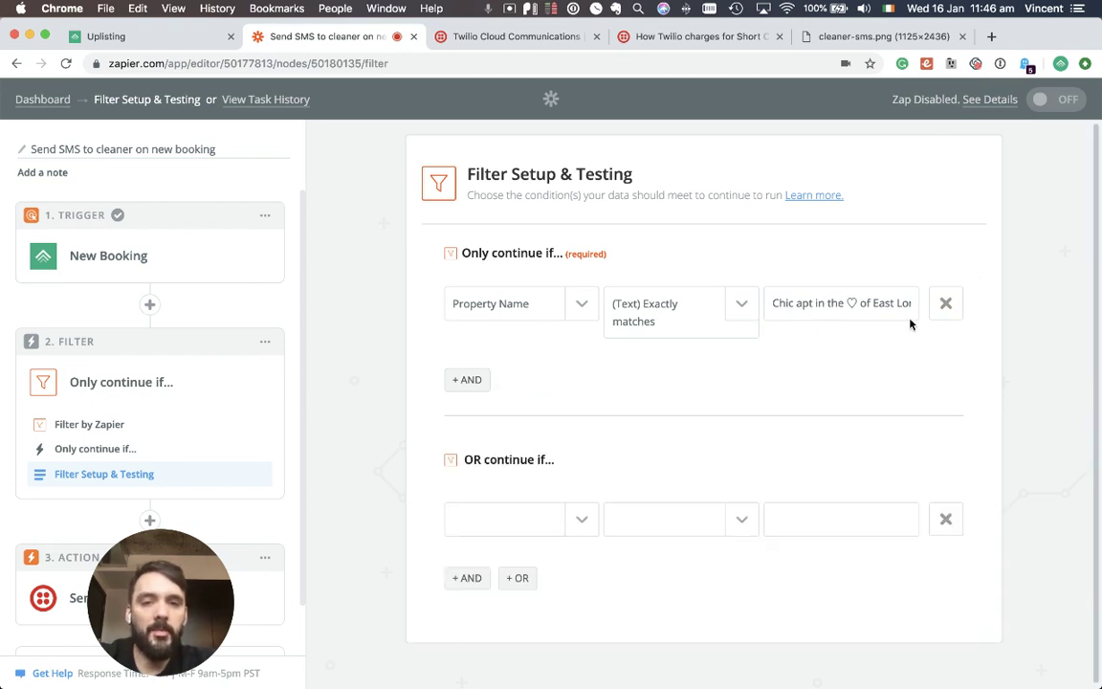
- Remove the empty OR group and test the filter, confirming 'Your Zap would have continued'
{"action": "left_click", "coordinate": [946, 519]}
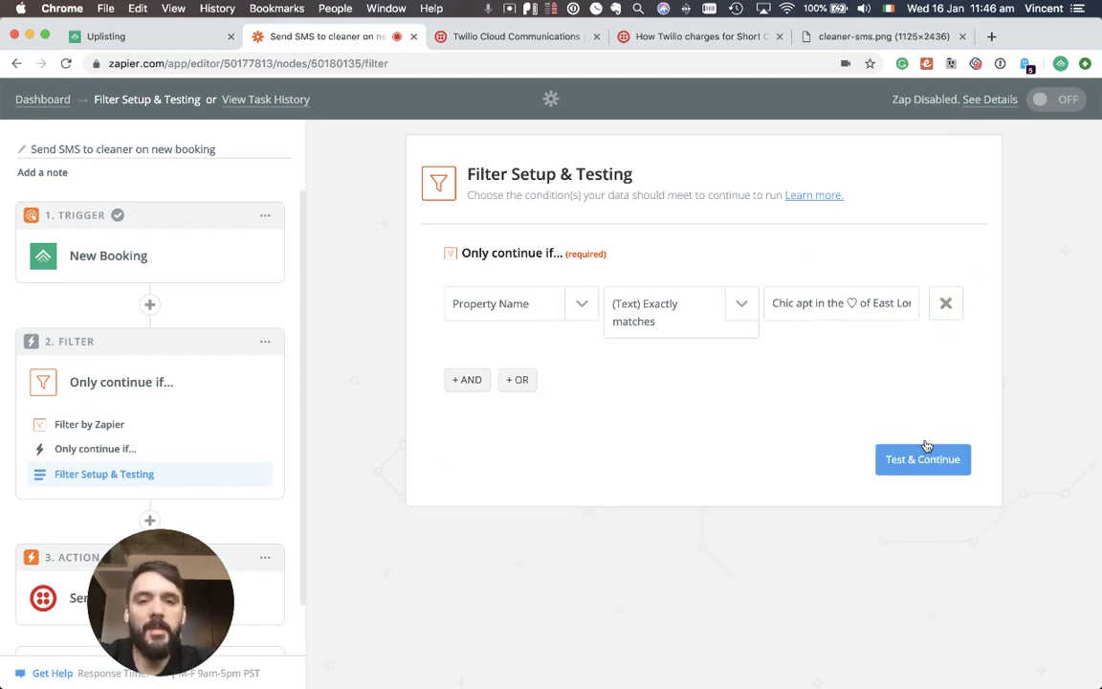
{"action": "left_click", "coordinate": [925, 459]}
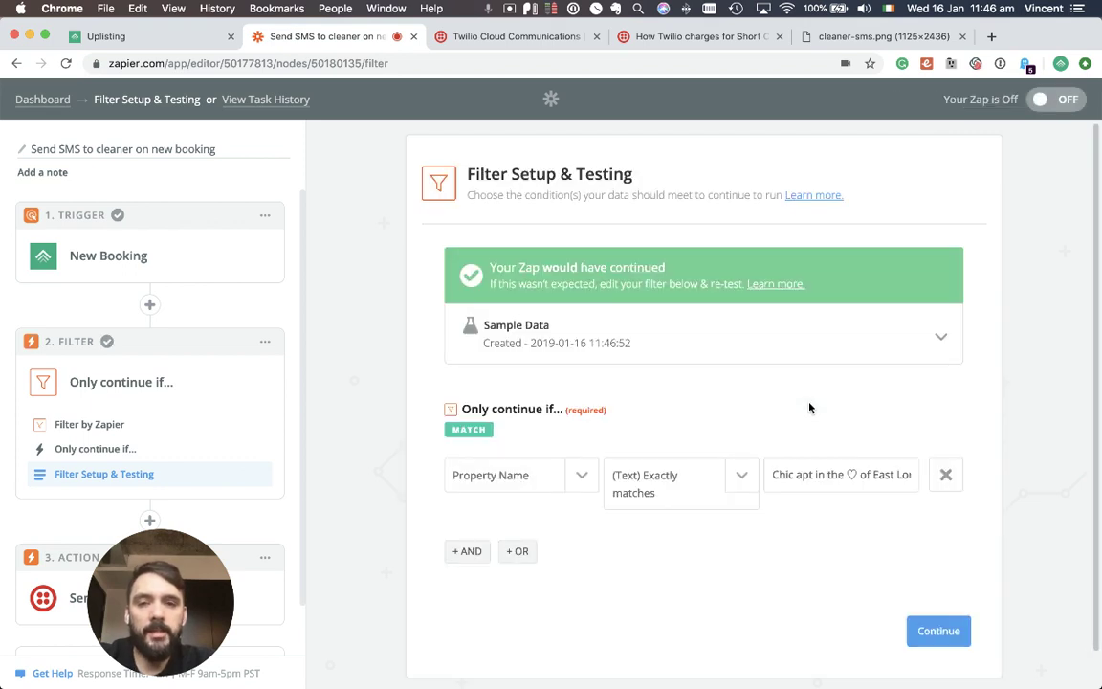
{"action": "left_click_drag", "start_coordinate": [489, 267], "coordinate": [669, 267]}
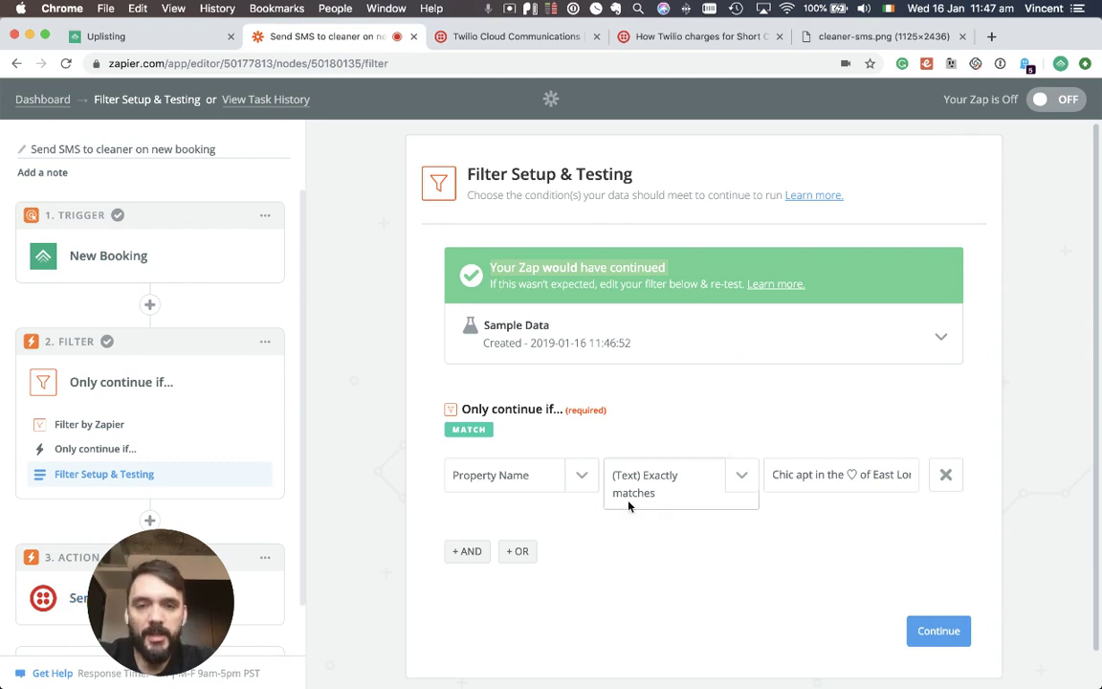
- Finish the filter to reach the zap overview showing trigger, filter and Send SMS
{"action": "scroll", "coordinate": [627, 503], "scroll_direction": "down", "scroll_amount": 1}
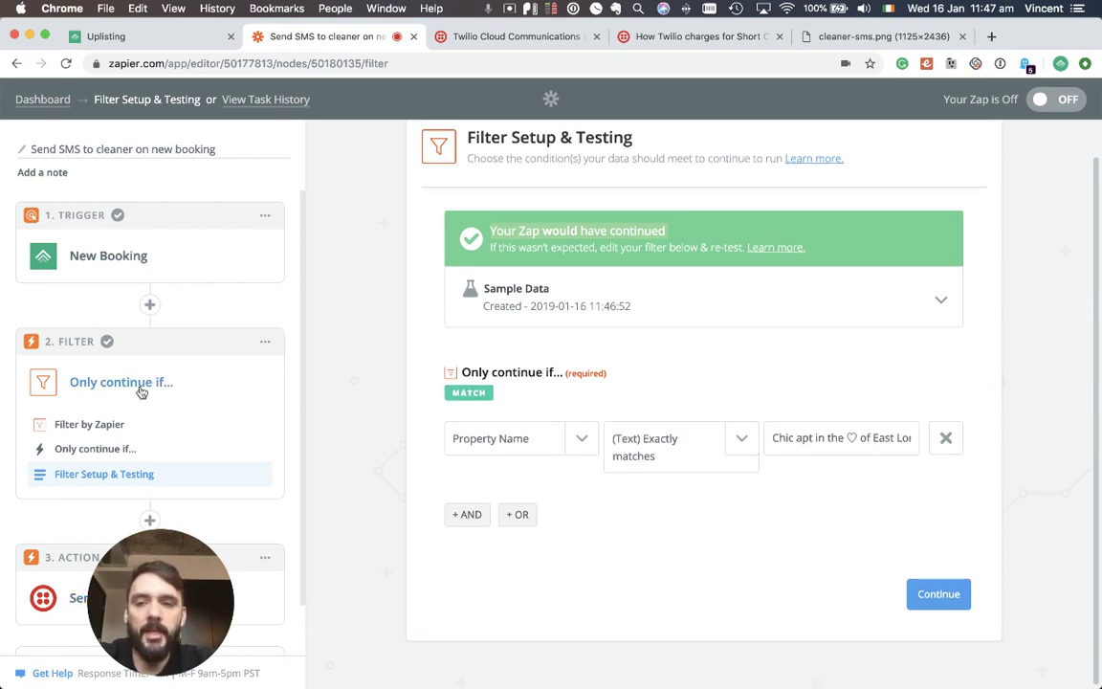
{"action": "scroll", "coordinate": [278, 435], "scroll_direction": "down", "scroll_amount": 1}
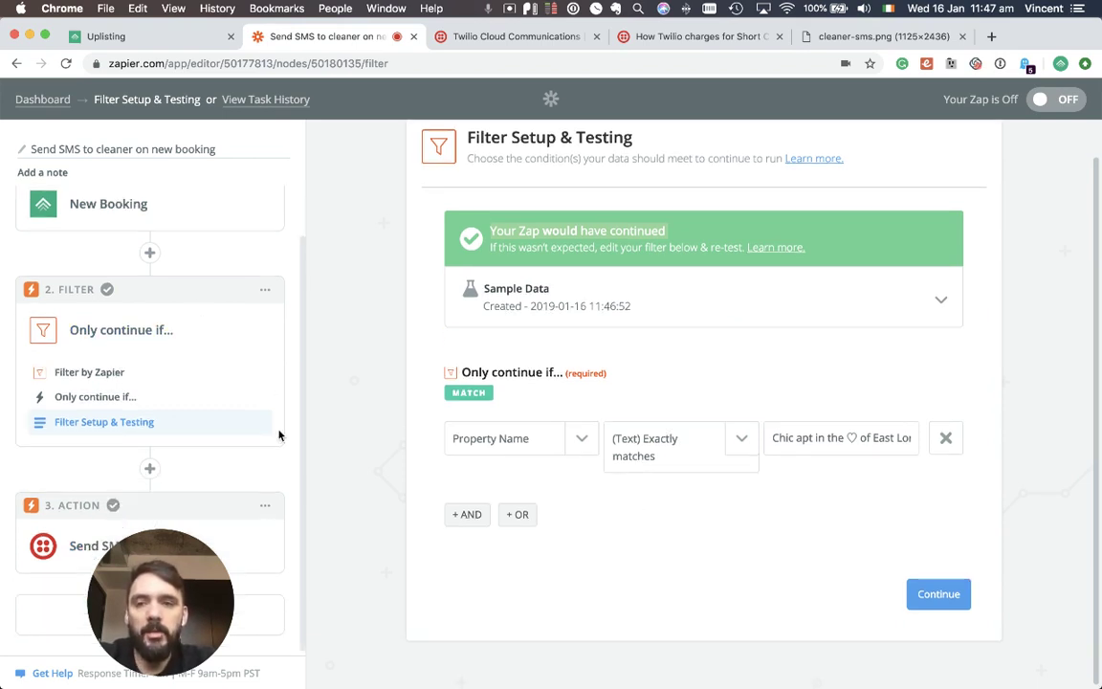
{"action": "scroll", "coordinate": [277, 435], "scroll_direction": "up", "scroll_amount": 1}
{"action": "left_click", "coordinate": [244, 272]}
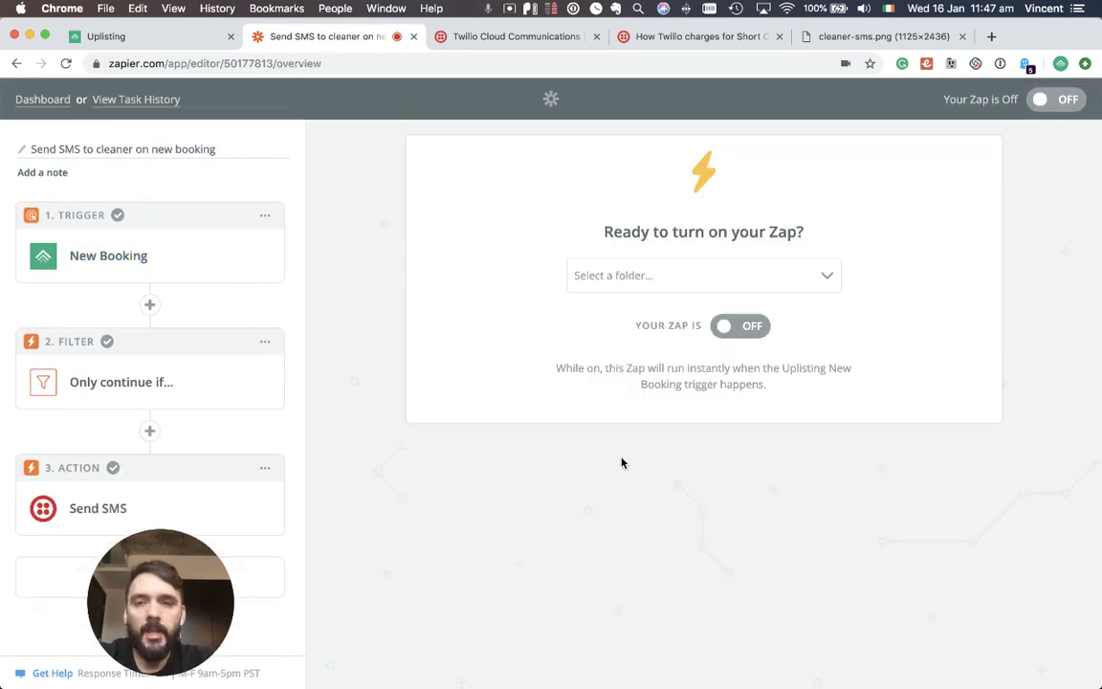